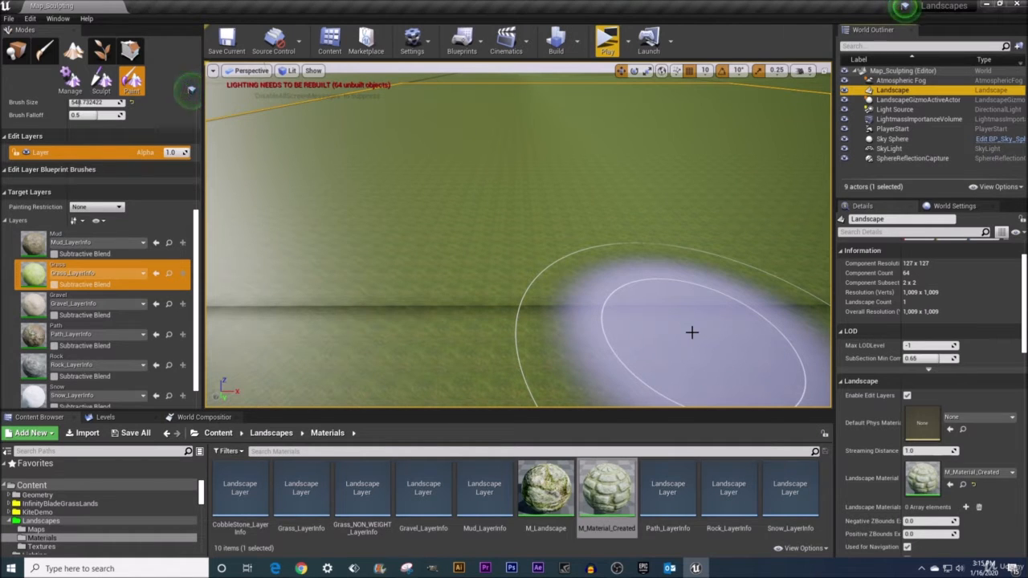
Open the M_Material_Created material for editing.
mouse_move(599, 503)
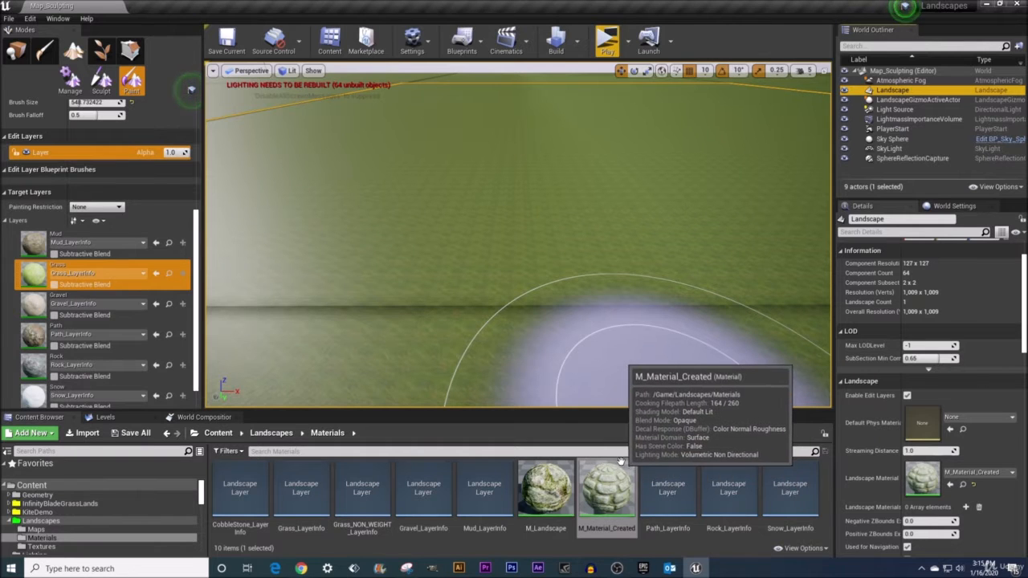
left_click(604, 500)
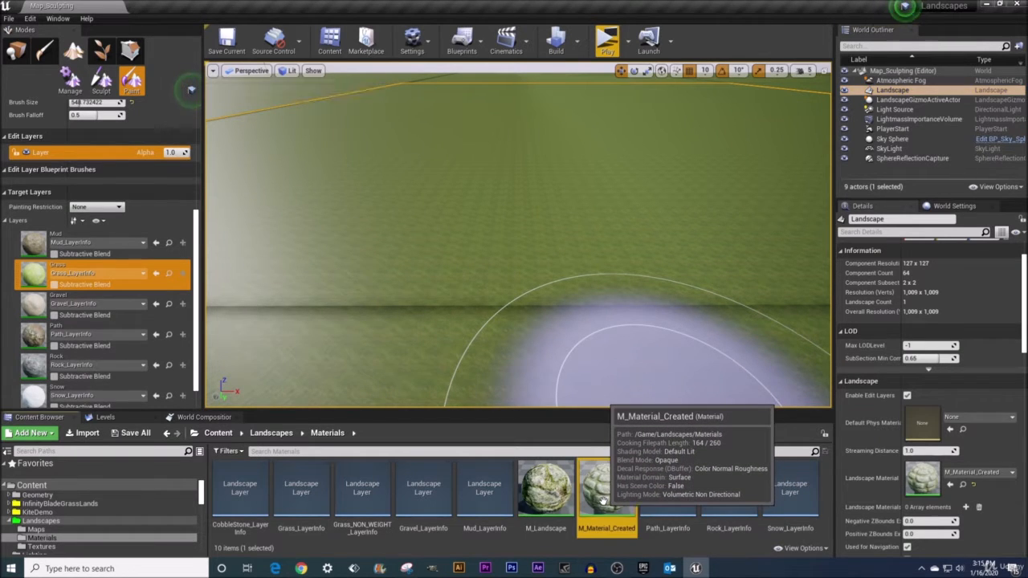
double_click(603, 501)
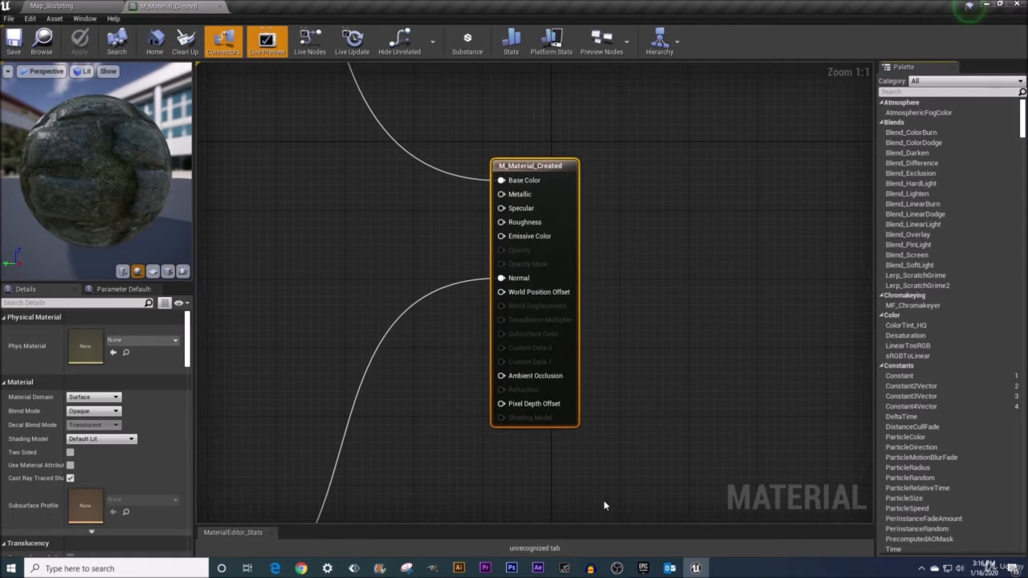
Add a LandscapeLayerCoords node in the empty space before the mud Texture Sample.
right_click_drag(364, 214, 451, 307)
scroll(451, 307, "down", 5)
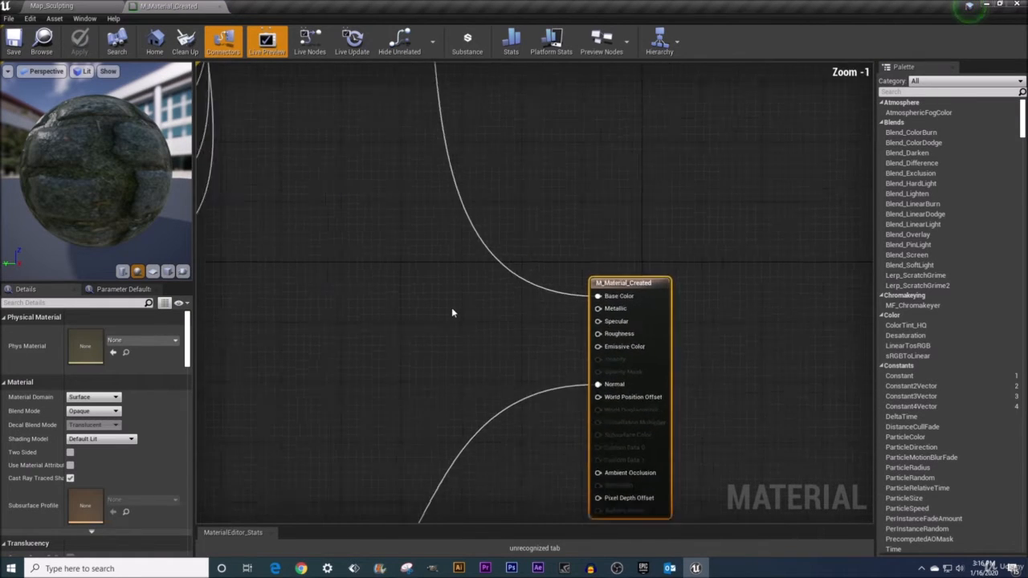
right_click_drag(386, 233, 458, 405)
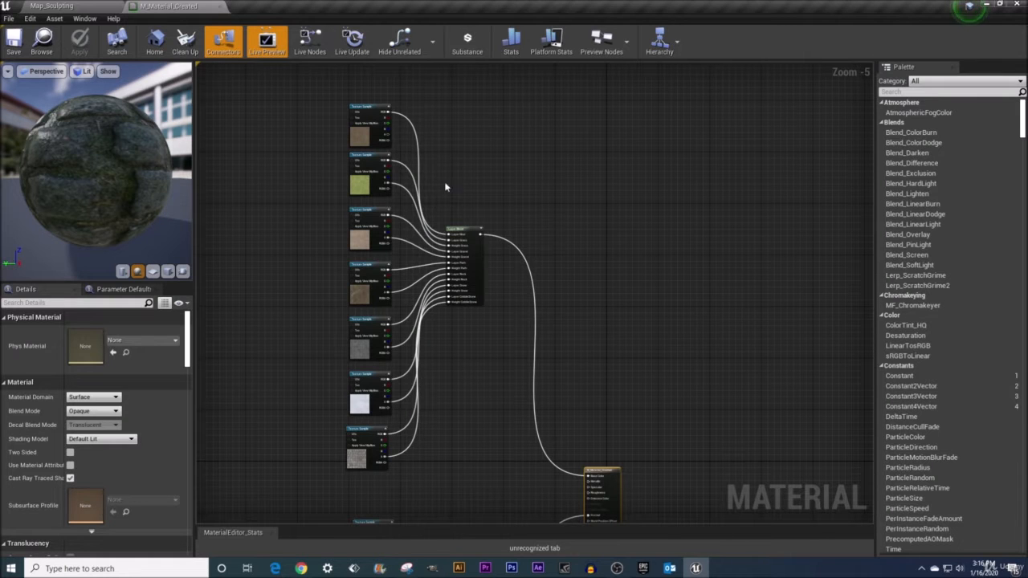
scroll(371, 215, "up", 5)
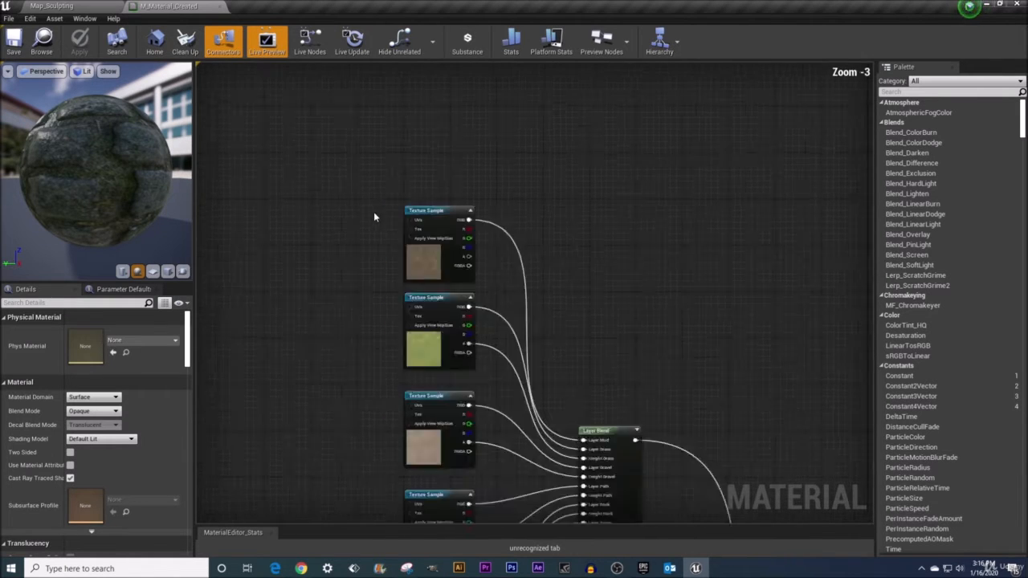
left_click(468, 257)
right_click_drag(310, 219, 450, 285)
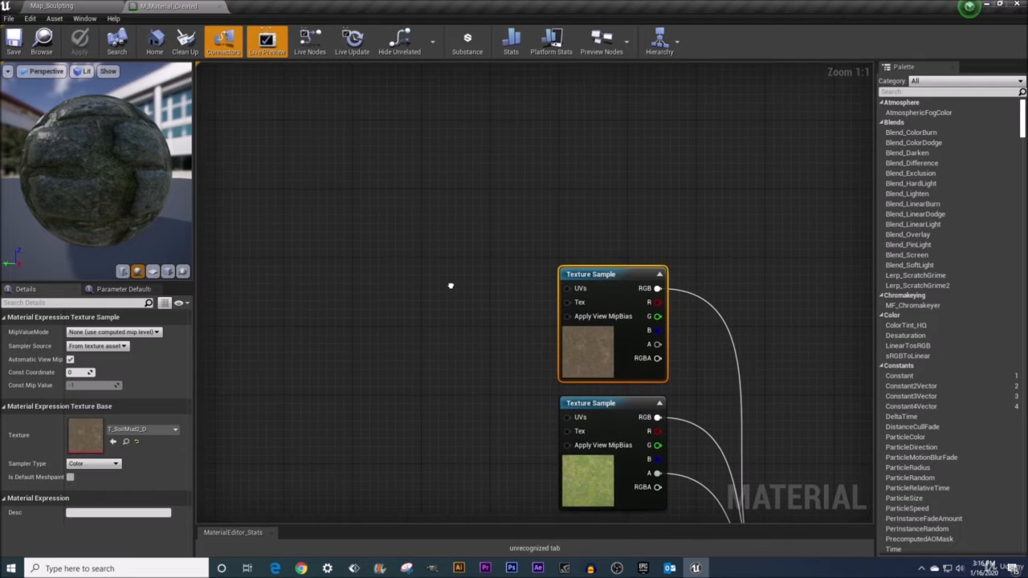
right_click(328, 283)
type("lands")
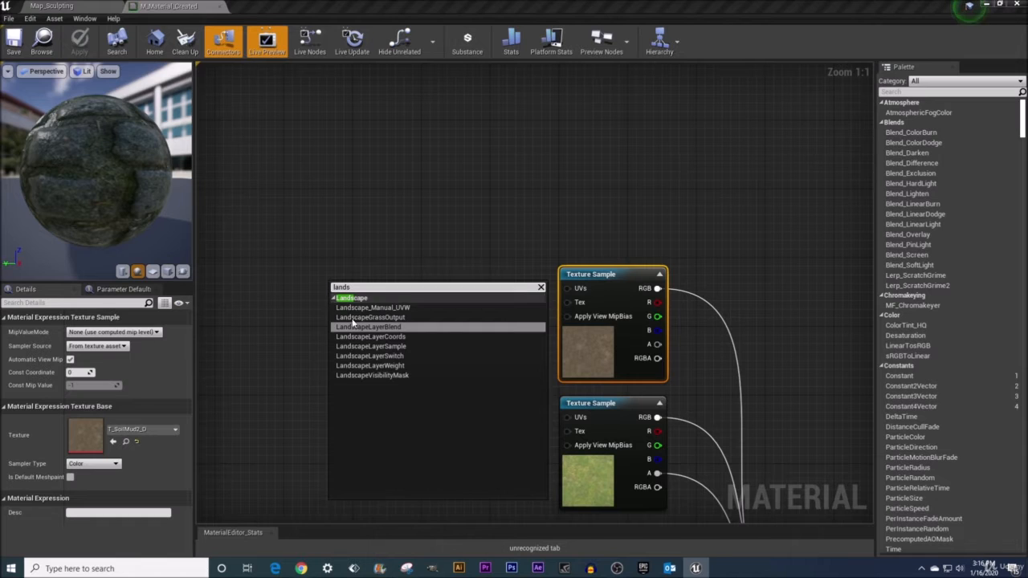
left_click(394, 338)
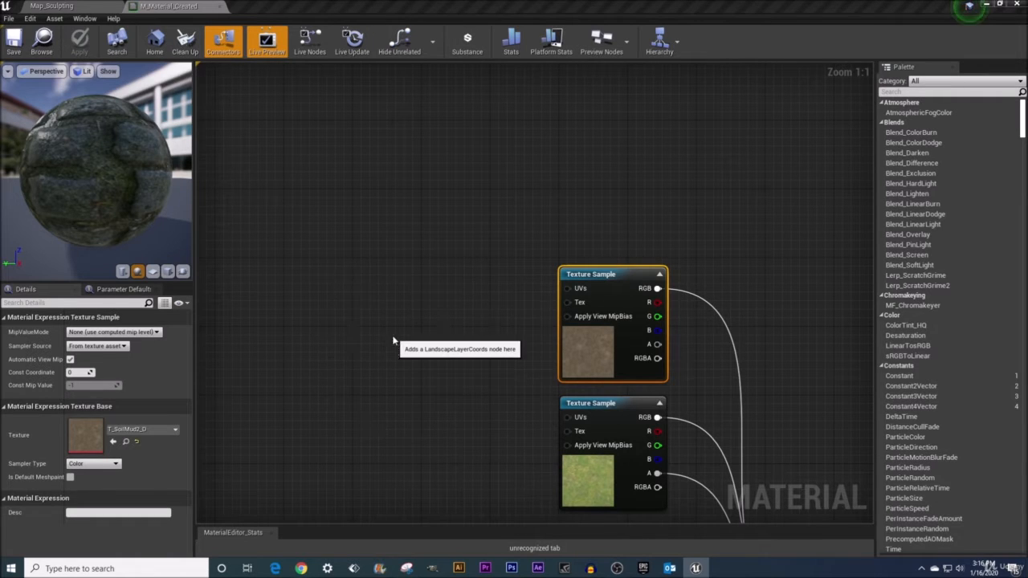
Connect the LandscapeCoords node to the mud Texture Sample's UVs and set its mapping scale to 1.0.
left_click_drag(370, 284, 570, 290)
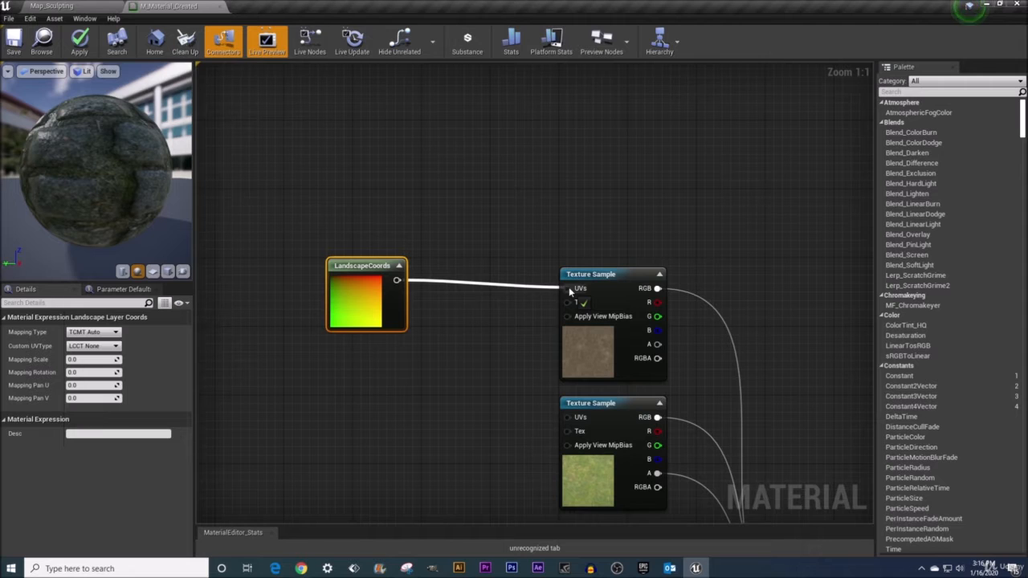
left_click_drag(570, 291, 570, 291)
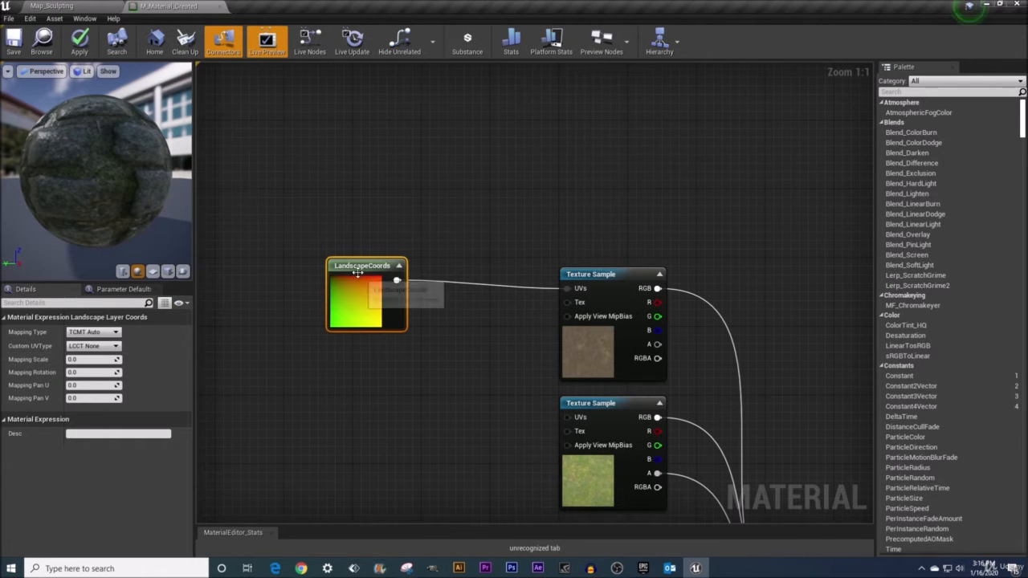
left_click(86, 359)
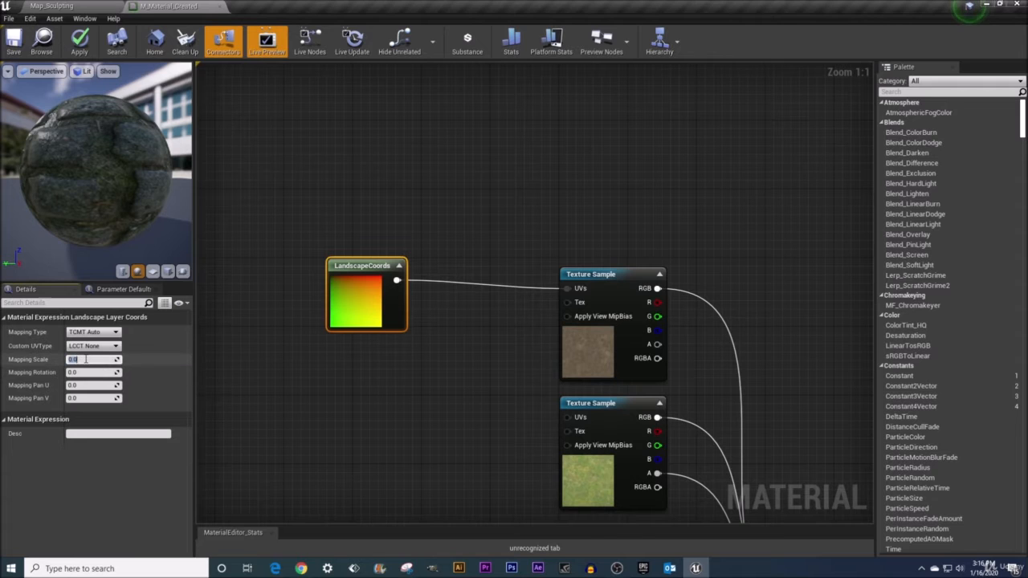
type("1")
key("Return")
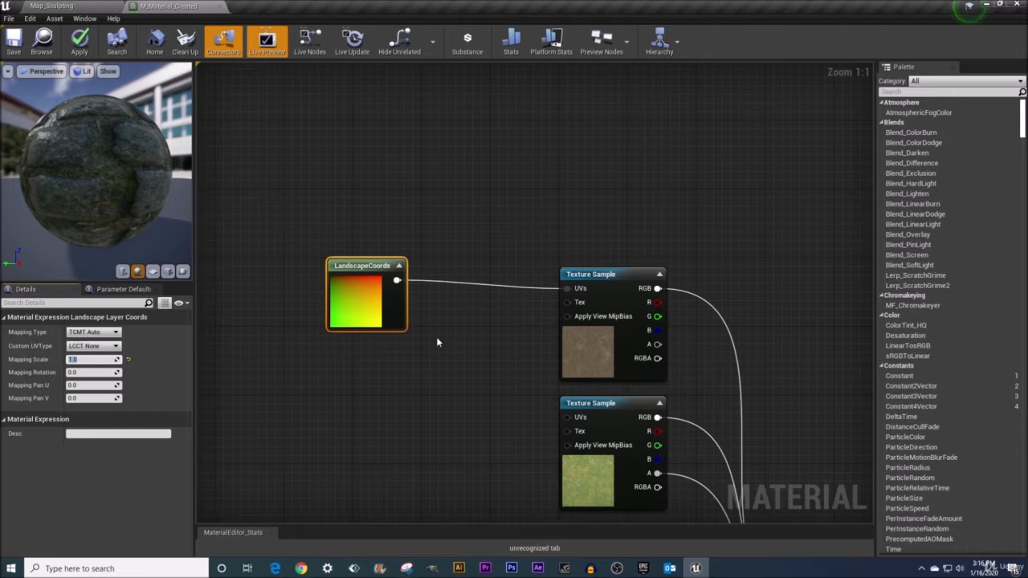
Unlink LandscapeCoords from the mud texture and connect it to input A of a new Multiply node instead.
left_click(437, 285, "alt")
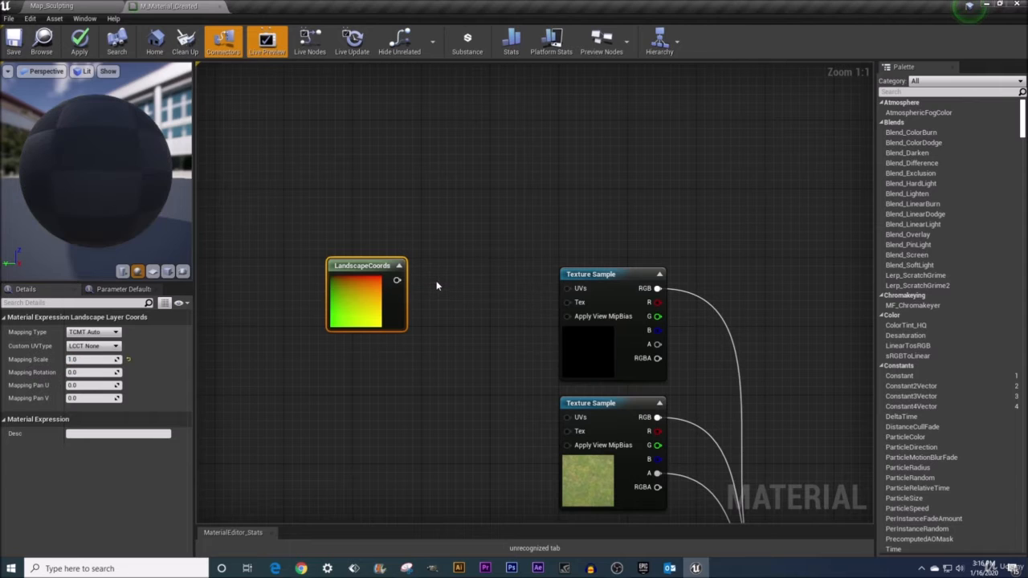
left_click_drag(374, 279, 340, 245)
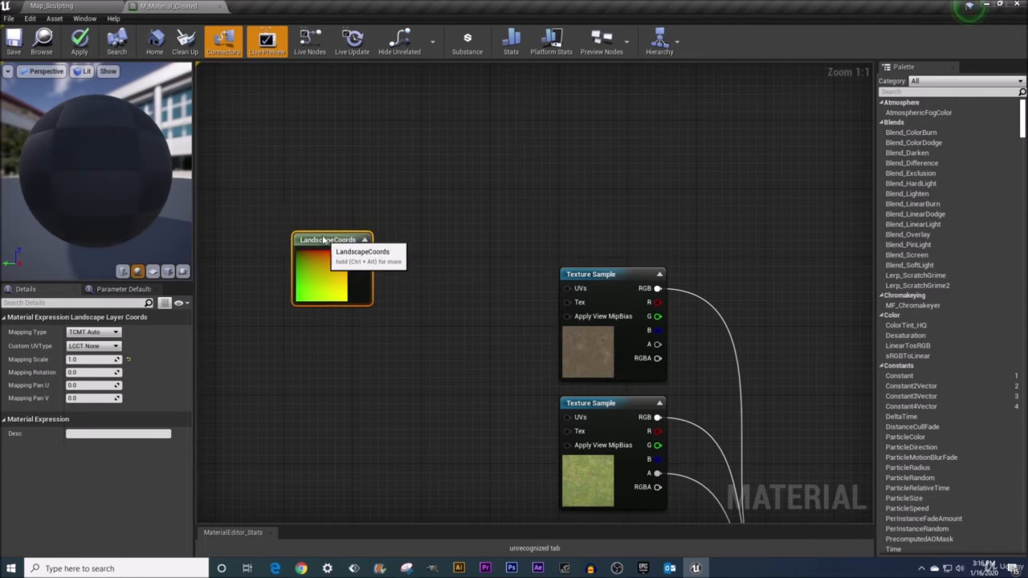
left_click(402, 289)
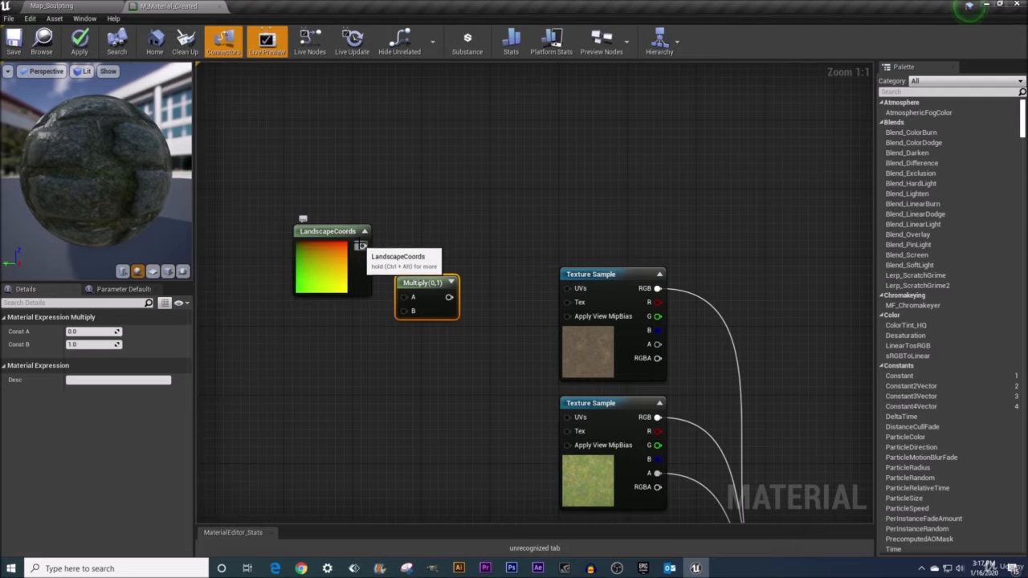
left_click_drag(362, 247, 404, 297)
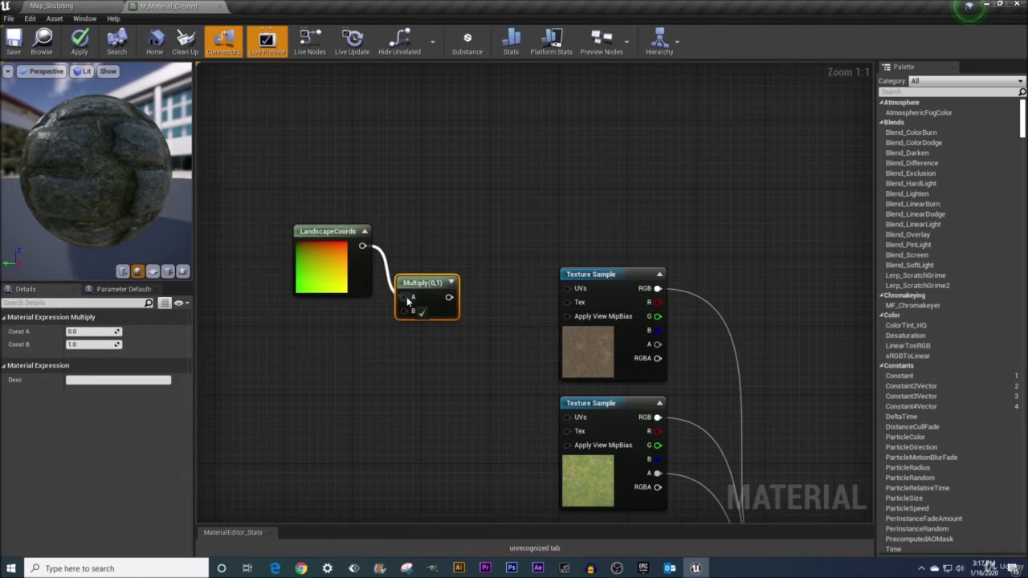
Add a scalar parameter named "Mud Tiling" below the LandscapeCoords node.
right_click(303, 342)
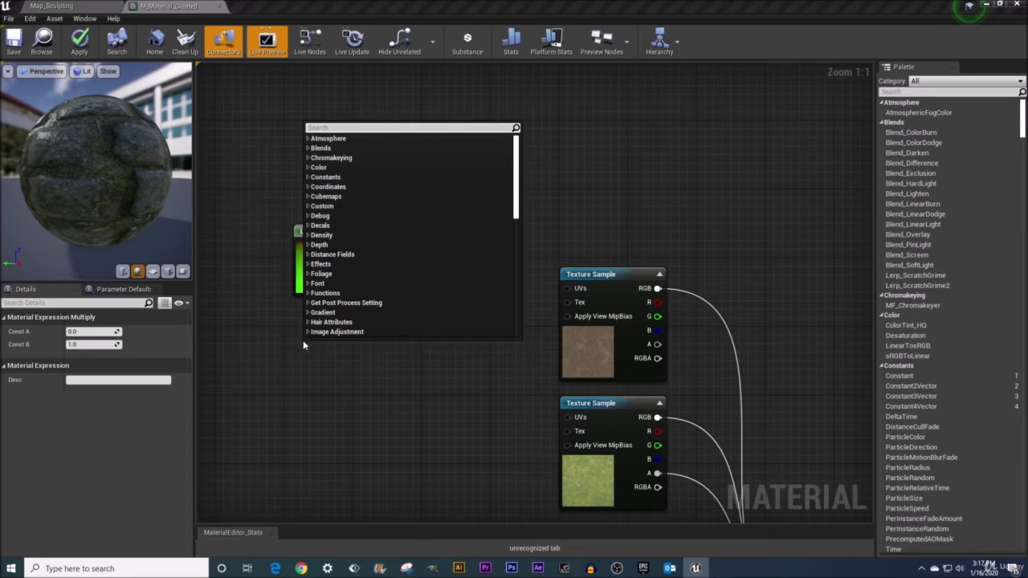
type("scala")
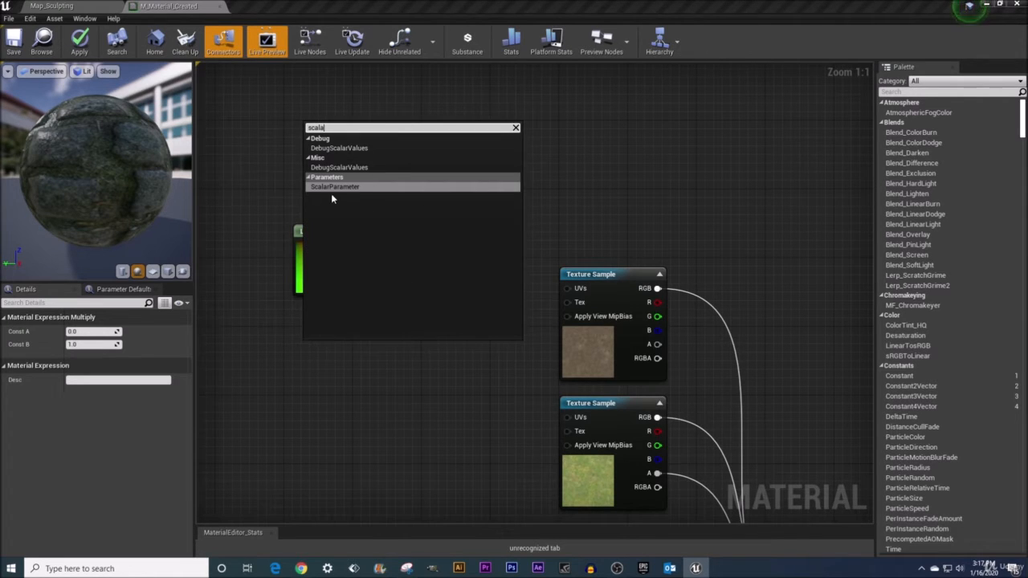
left_click(334, 187)
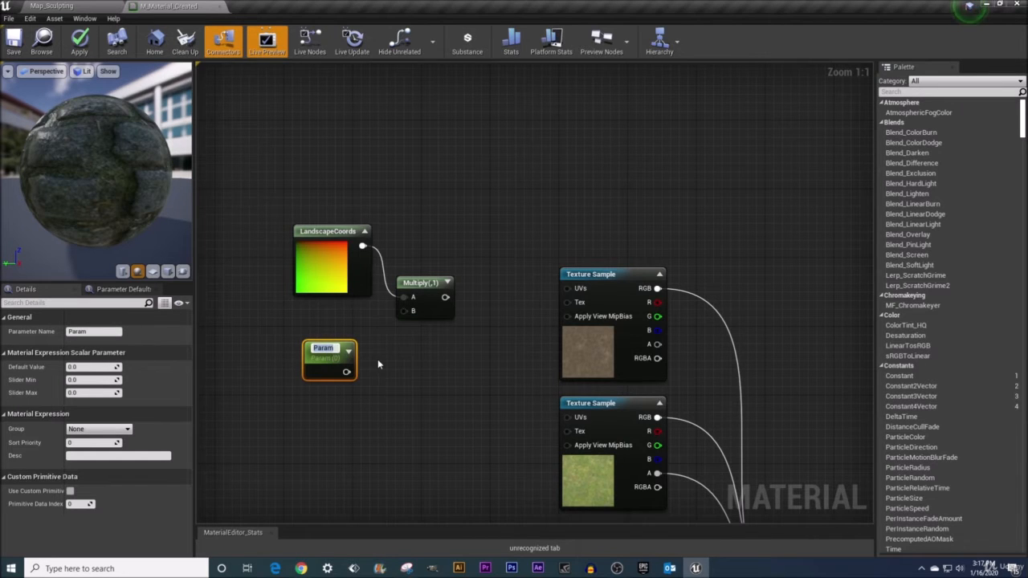
type("Mud Tiling")
key("Return")
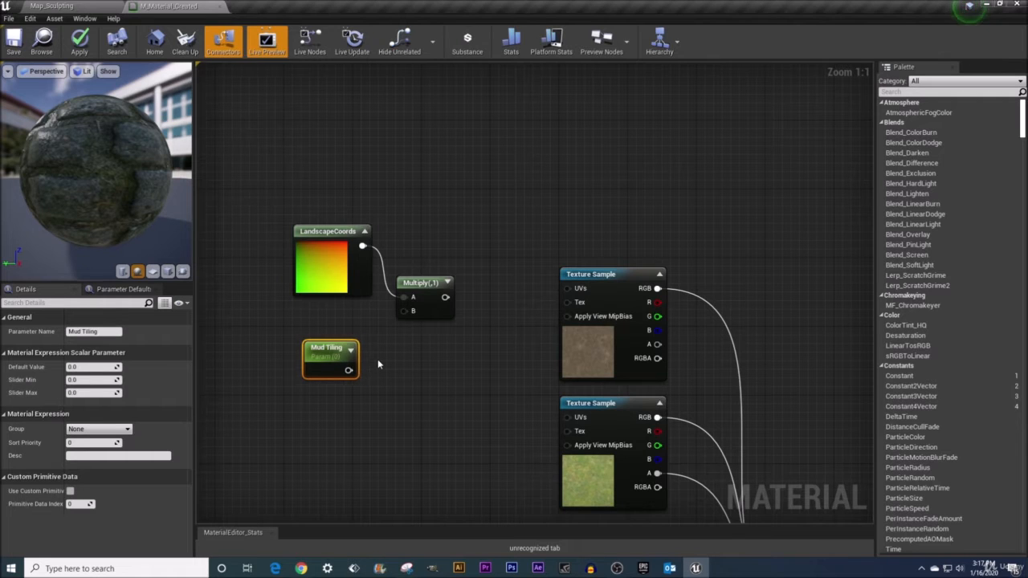
Move the Mud Tiling parameter closer to LandscapeCoords and set its default value to 0.2.
left_click_drag(333, 354, 331, 330)
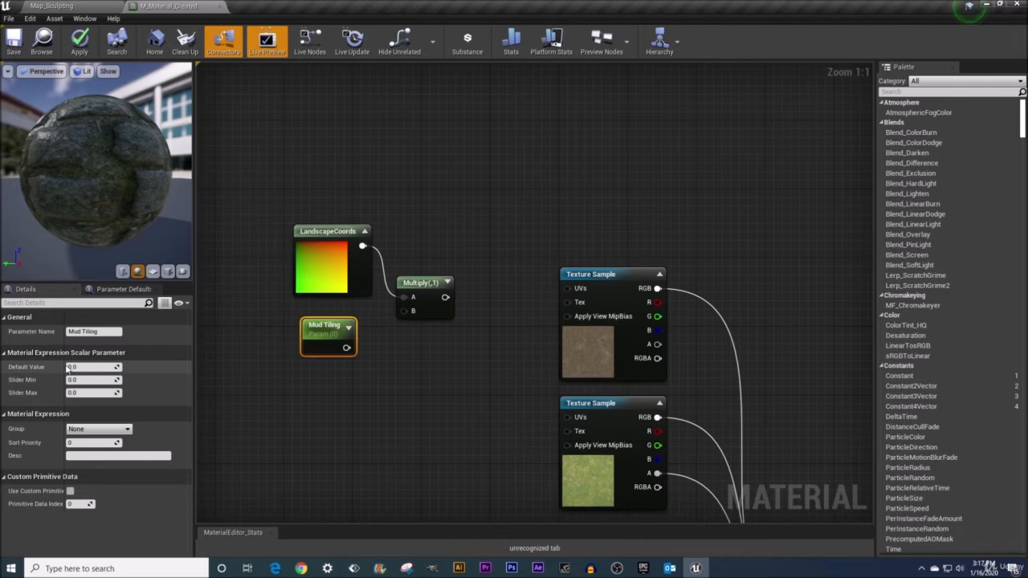
left_click(102, 368)
key("BackSpace")
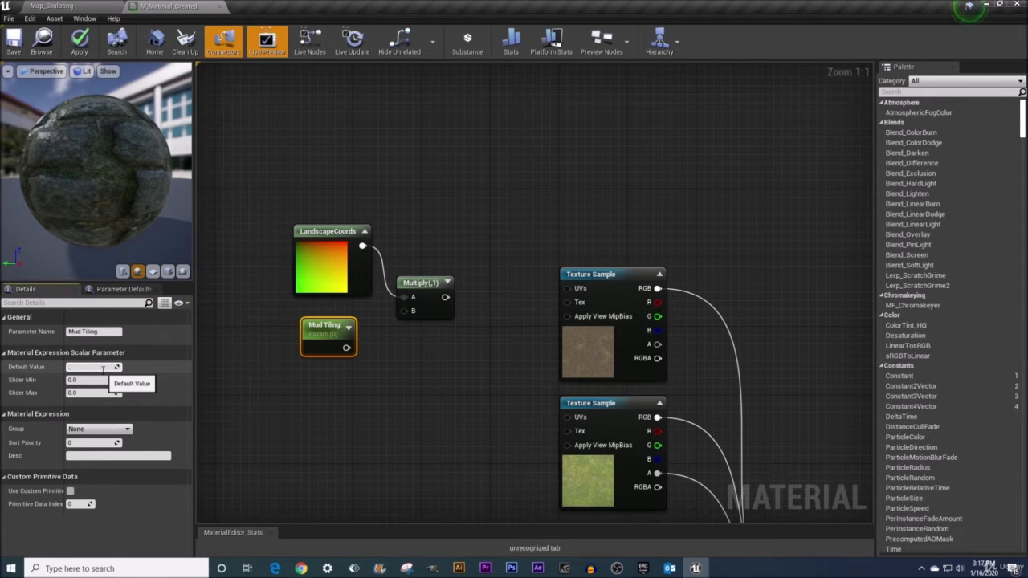
key("Return")
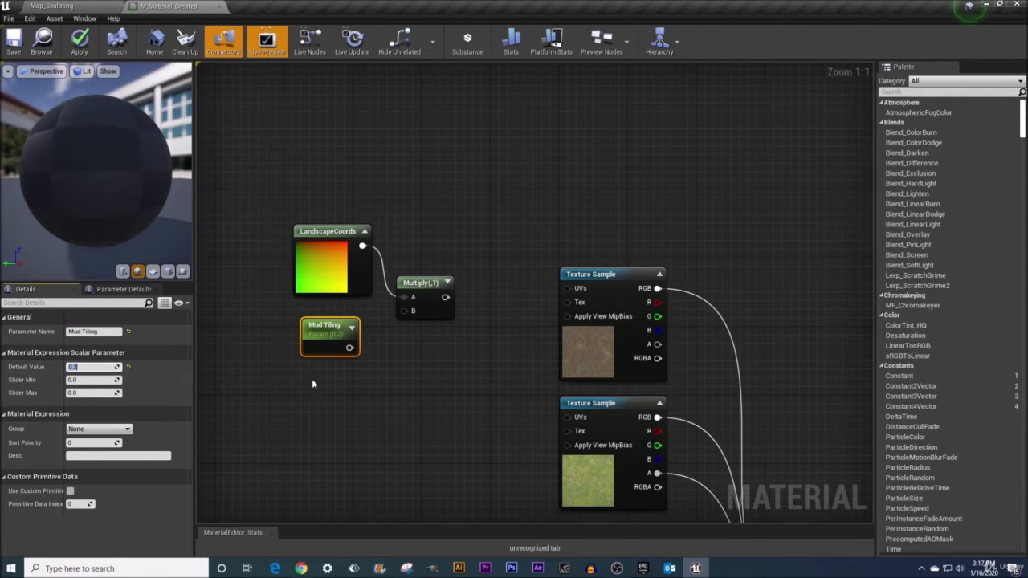
Route Mud Tiling through Multiply's B input to the mud Texture Sample's UVs and move the three tiling nodes beside it.
left_click_drag(348, 348, 407, 313)
left_click(319, 257)
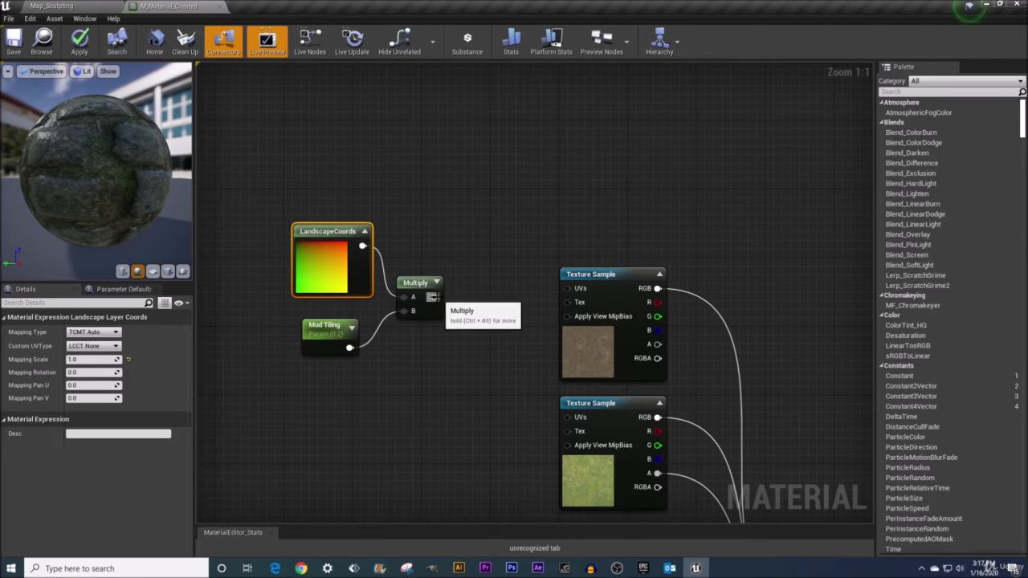
left_click_drag(433, 297, 568, 288)
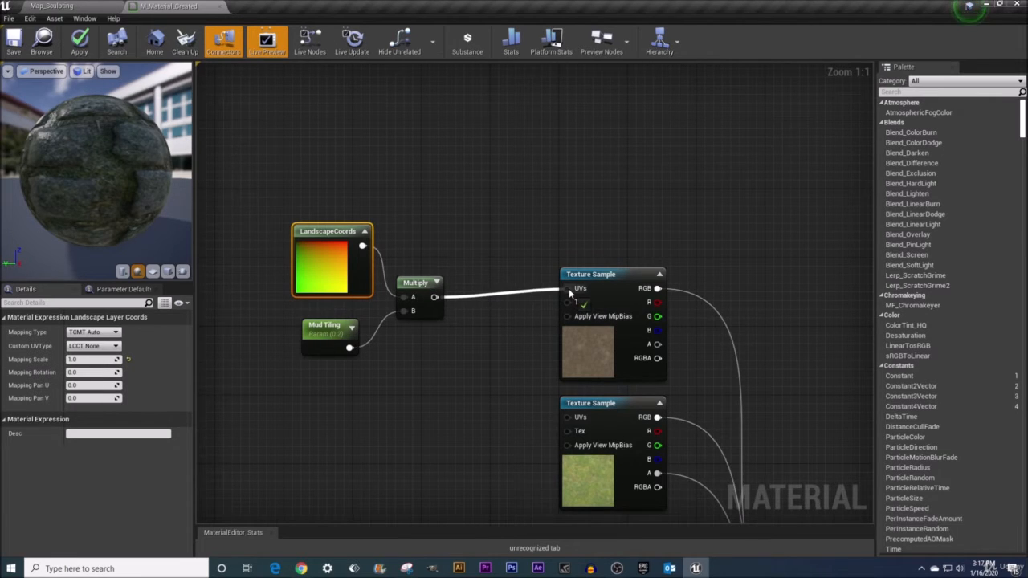
left_click_drag(484, 387, 441, 243)
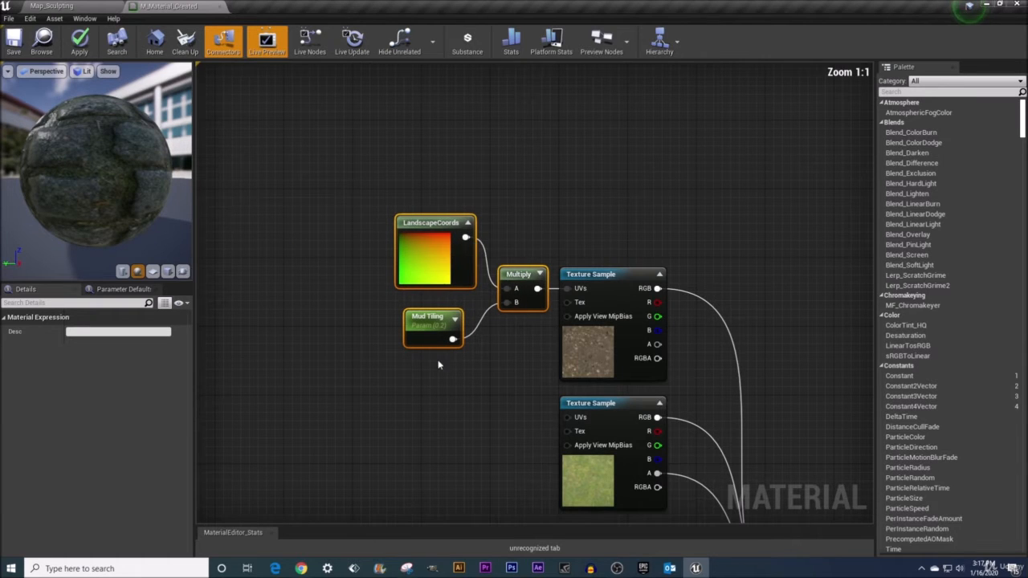
left_click(433, 325)
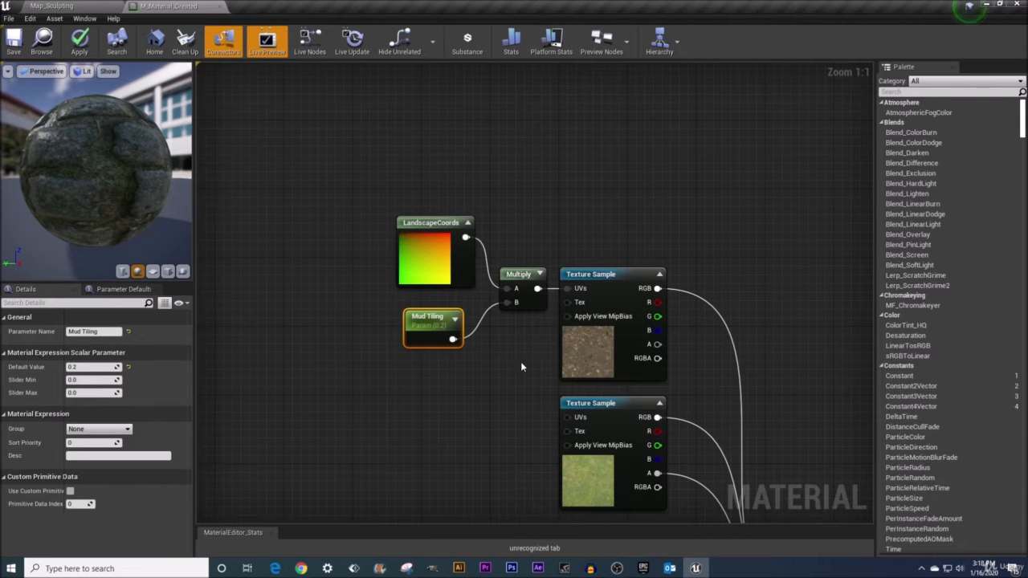
Copy the LandscapeCoords, Mud Tiling and Multiply nodes and paste the duplicates beside the grass Texture Sample.
left_click_drag(521, 362, 413, 245)
right_click_drag(669, 242, 604, 158)
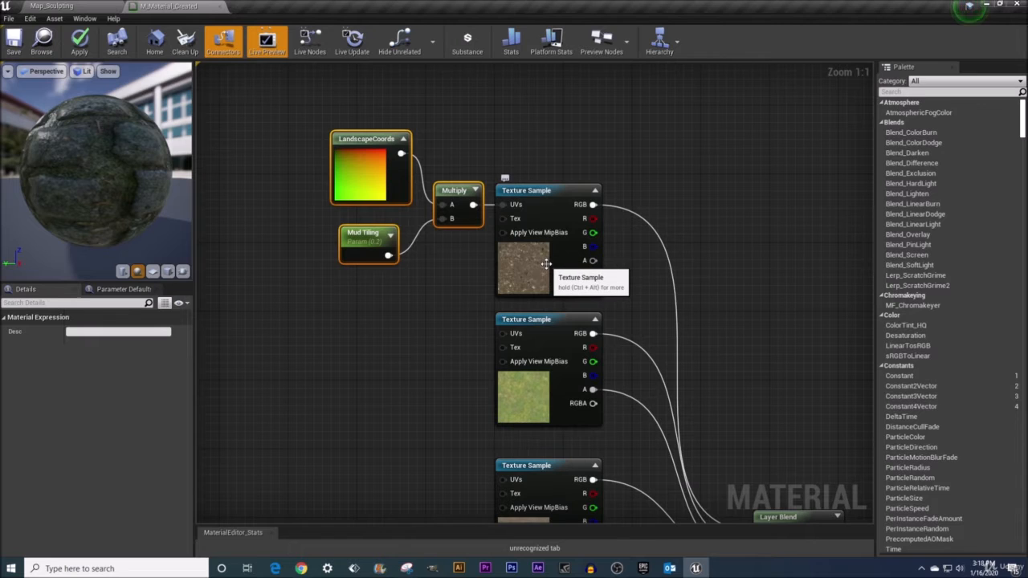
left_click_drag(470, 308, 293, 84)
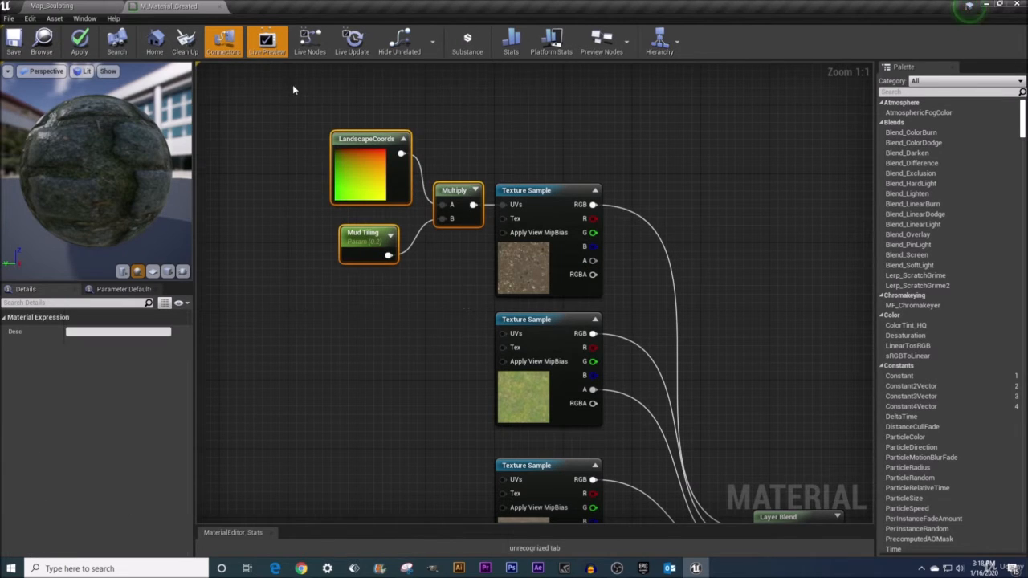
key("ctrl+c")
left_click(376, 316)
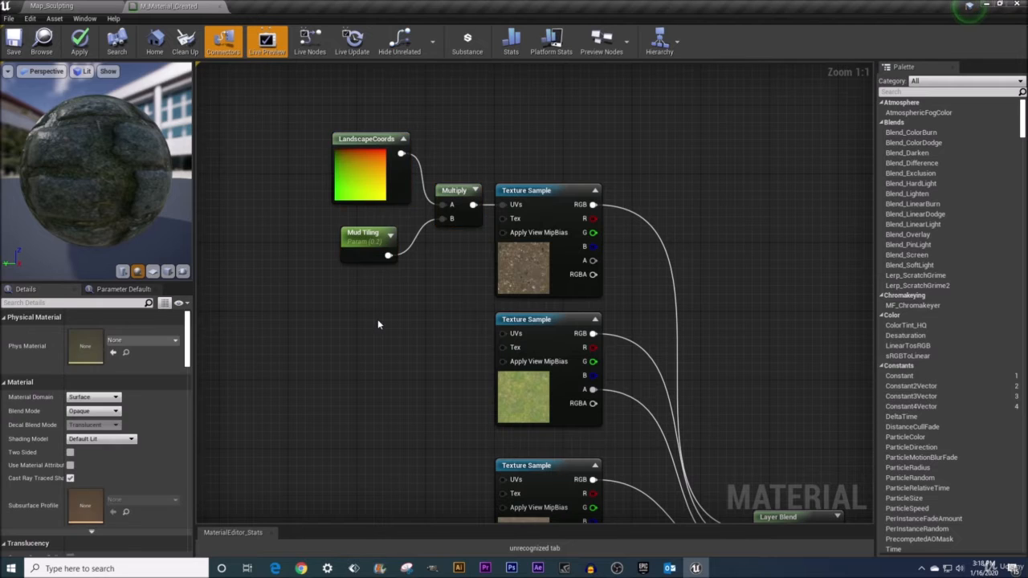
key("ctrl+v")
left_click_drag(386, 290, 377, 298)
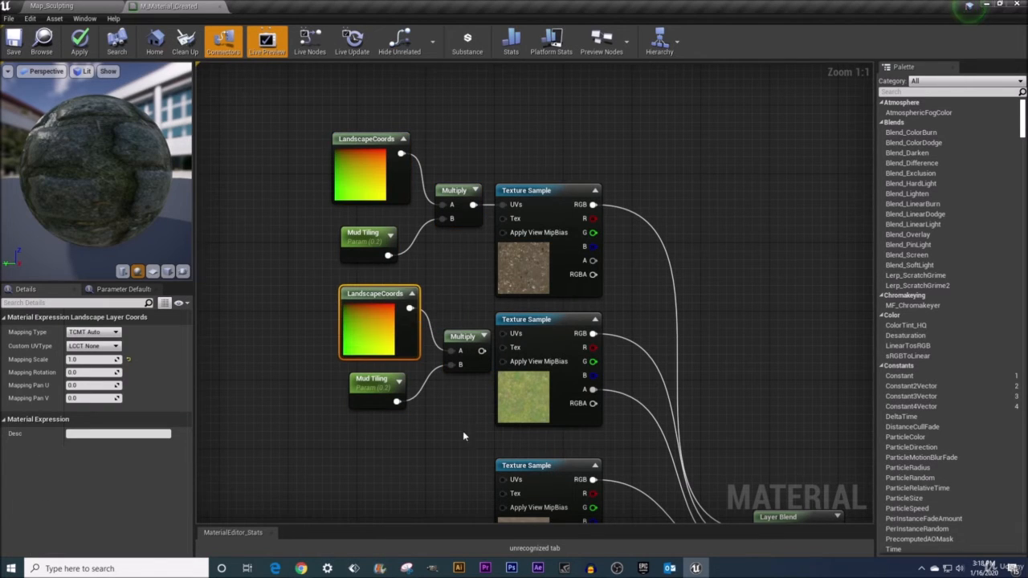
Align the duplicated tiling nodes under the originals and connect the copied Multiply to the grass Texture Sample's UVs.
left_click_drag(462, 430, 372, 329)
mouse_move(378, 292)
left_mouse_down()
mouse_move(361, 301)
mouse_move(370, 293)
left_mouse_up()
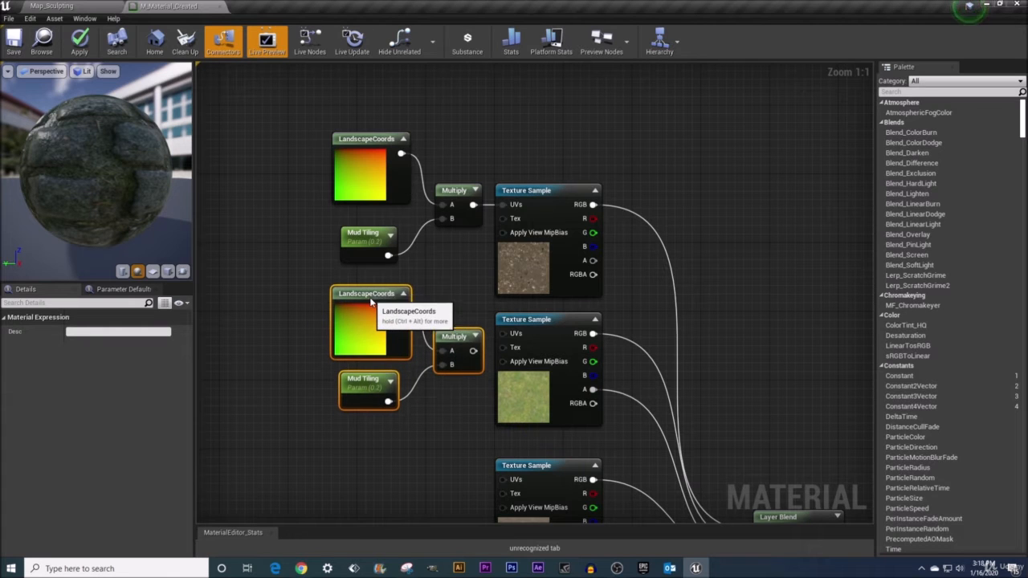
left_click_drag(474, 351, 504, 334)
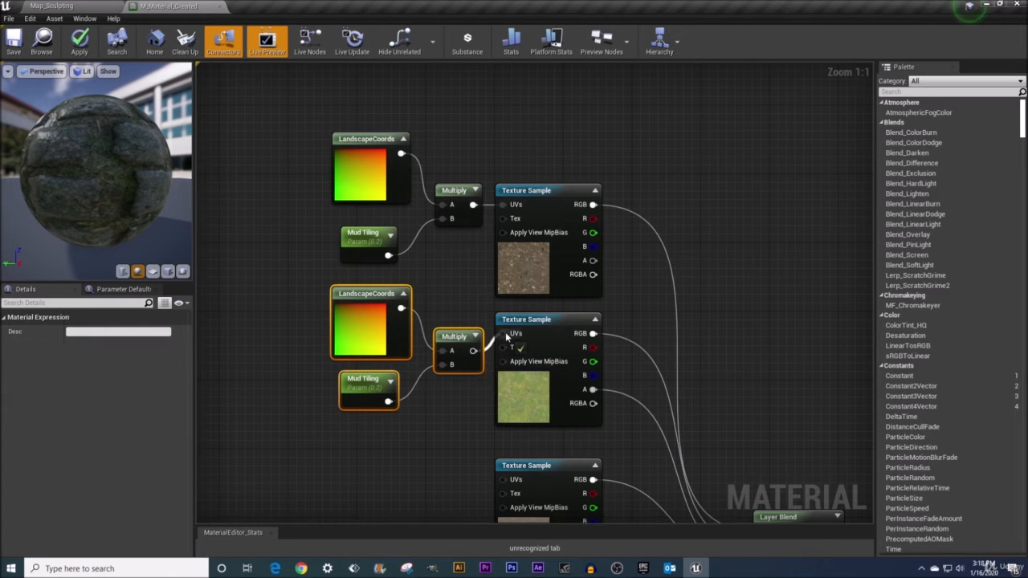
Rename the duplicated Mud Tiling parameter beside the grass Texture Sample to Grass Tiling.
left_click(355, 400)
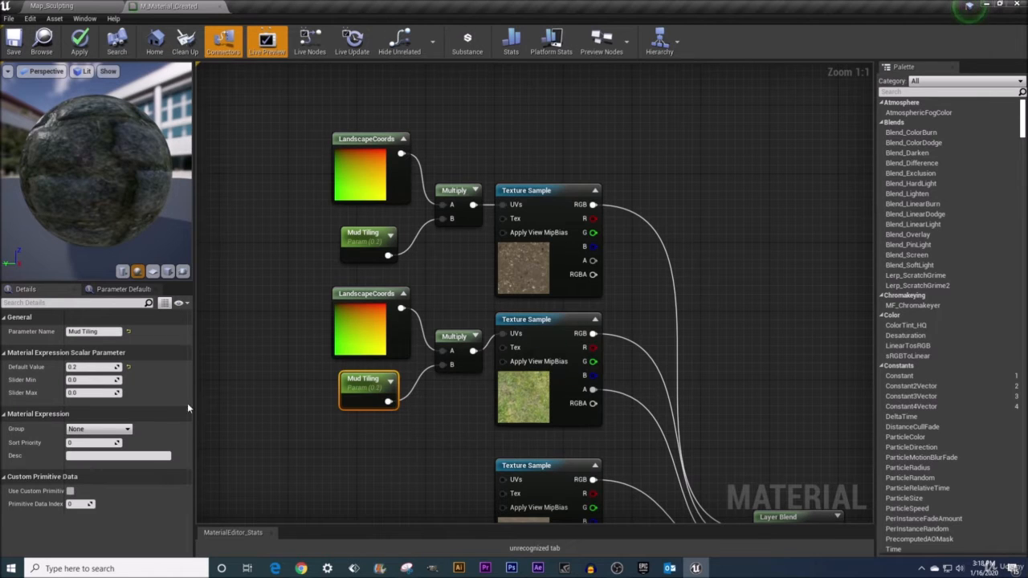
left_click(80, 331)
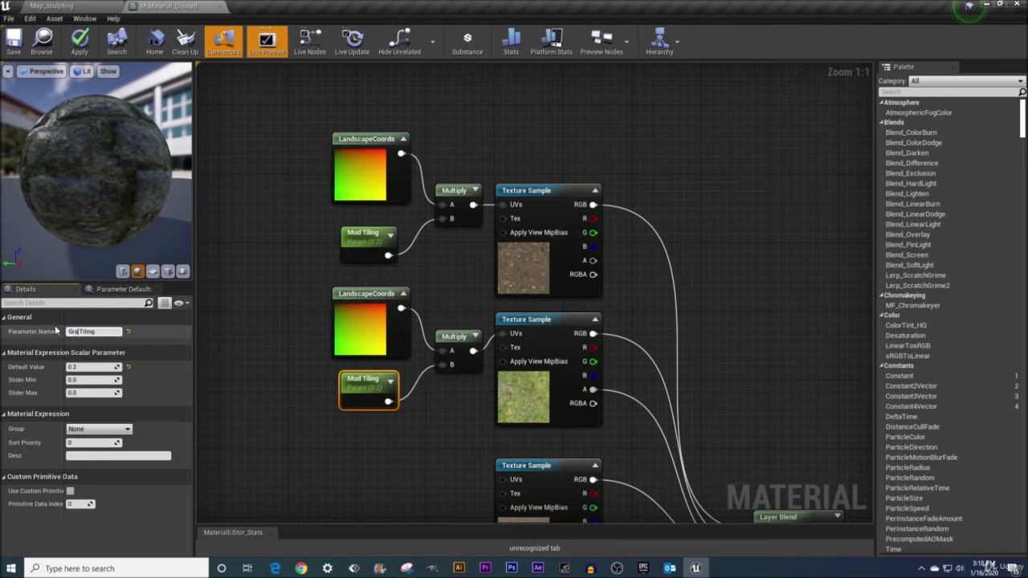
key("Return")
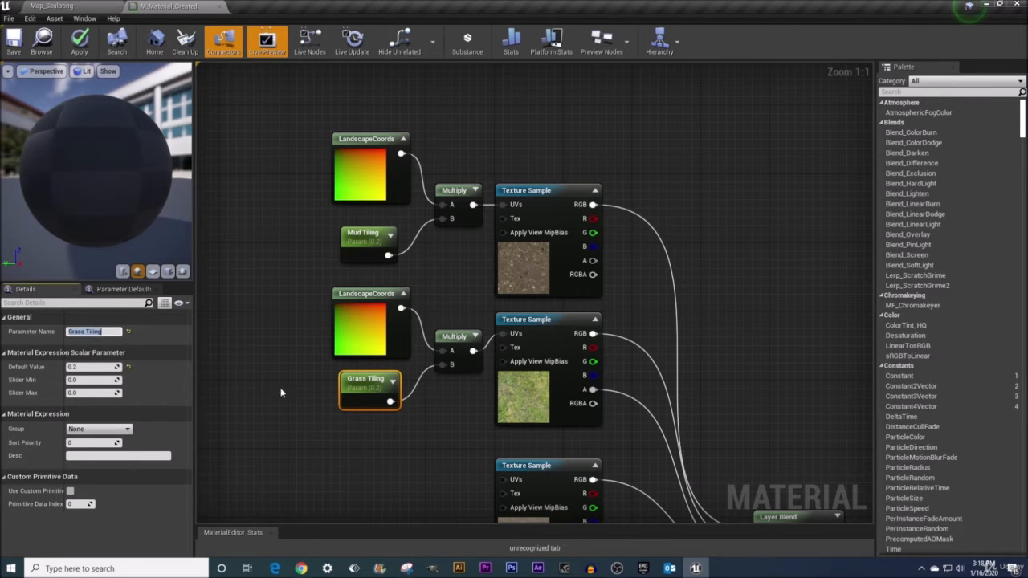
Examine the tiling nodes of each colour texture layer from mud down to cobblestone, including the Snow Tiling and CobbleStone Tiling parameters.
right_click_drag(277, 450, 278, 325)
scroll(277, 328, "down", 8)
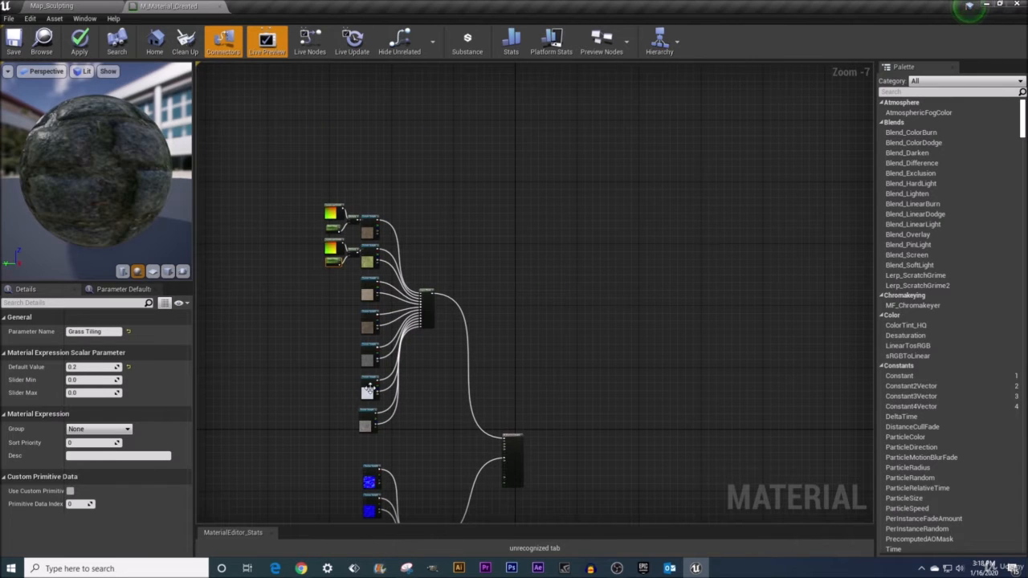
scroll(347, 330, "up", 2)
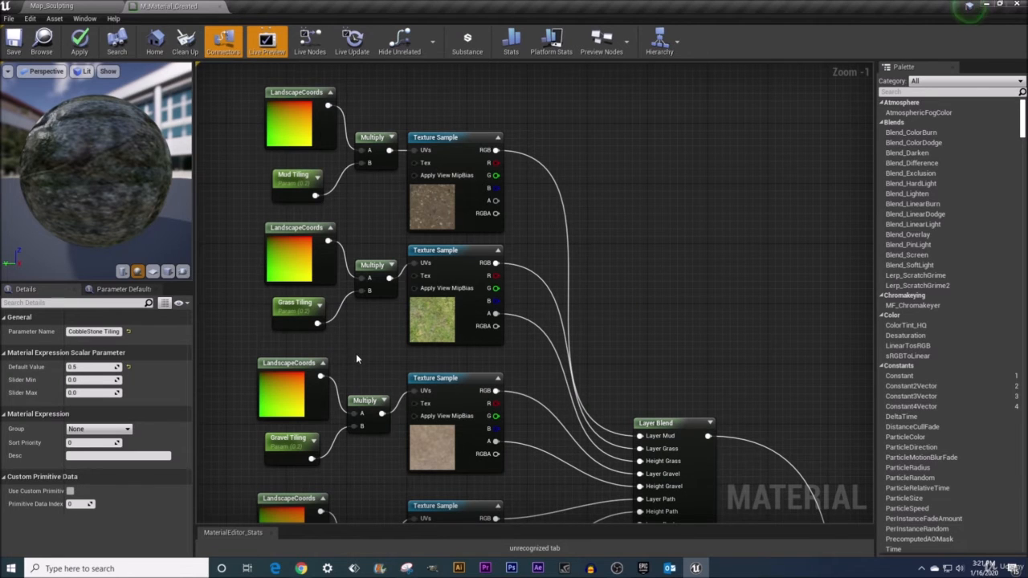
right_click_drag(356, 359, 355, 258)
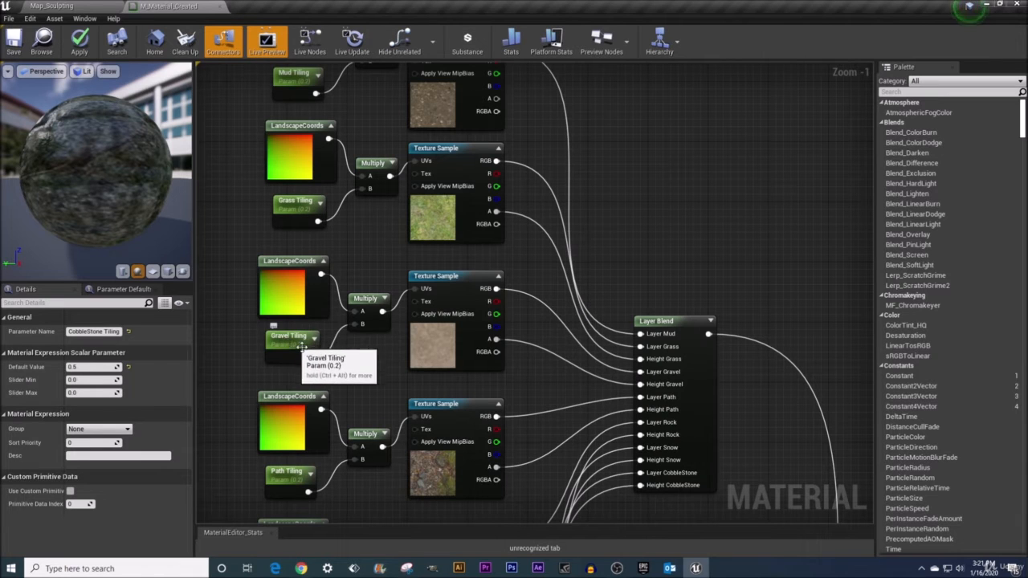
right_click_drag(379, 400, 378, 261)
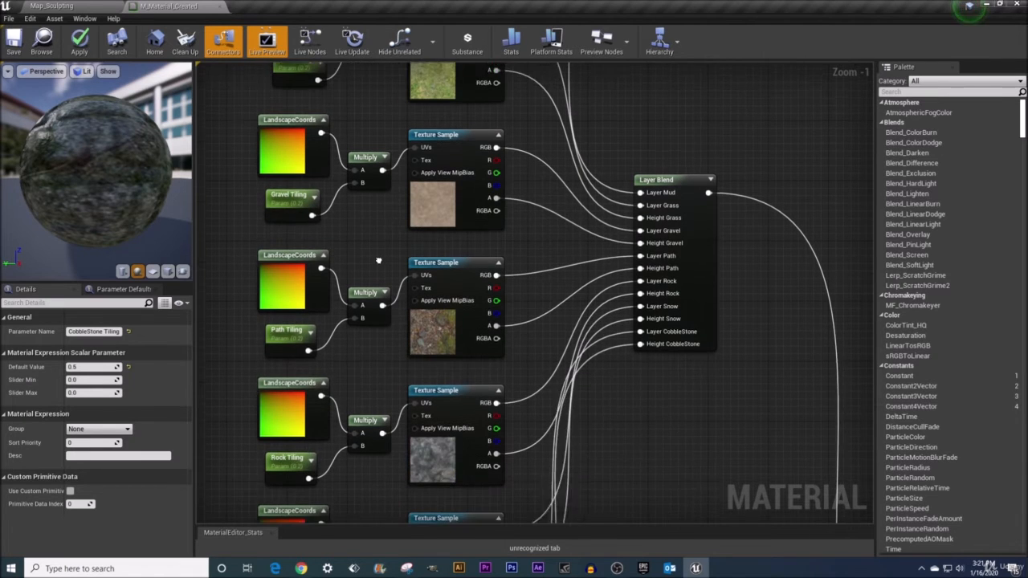
right_click_drag(377, 388, 387, 243)
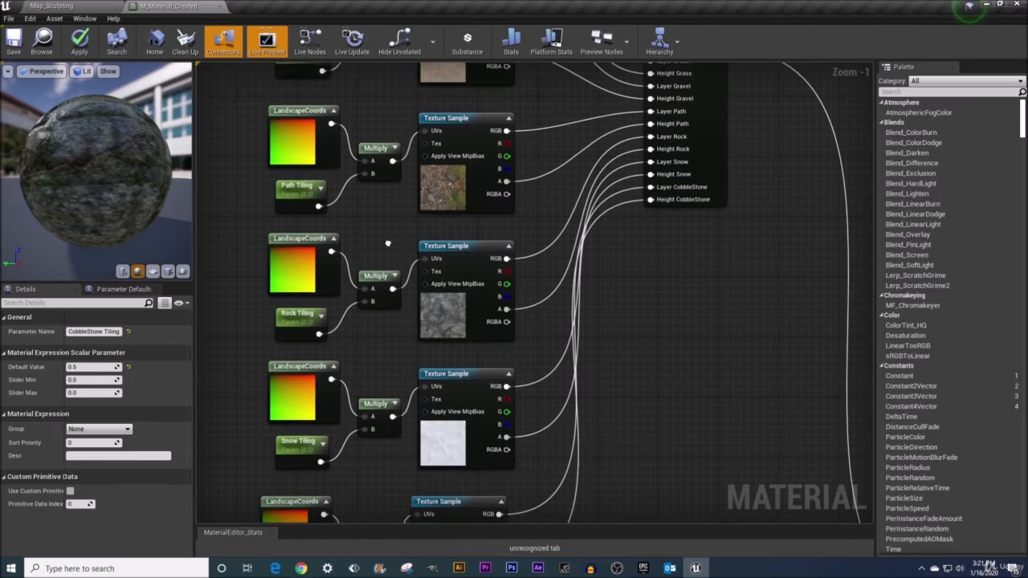
right_click_drag(311, 443, 311, 315)
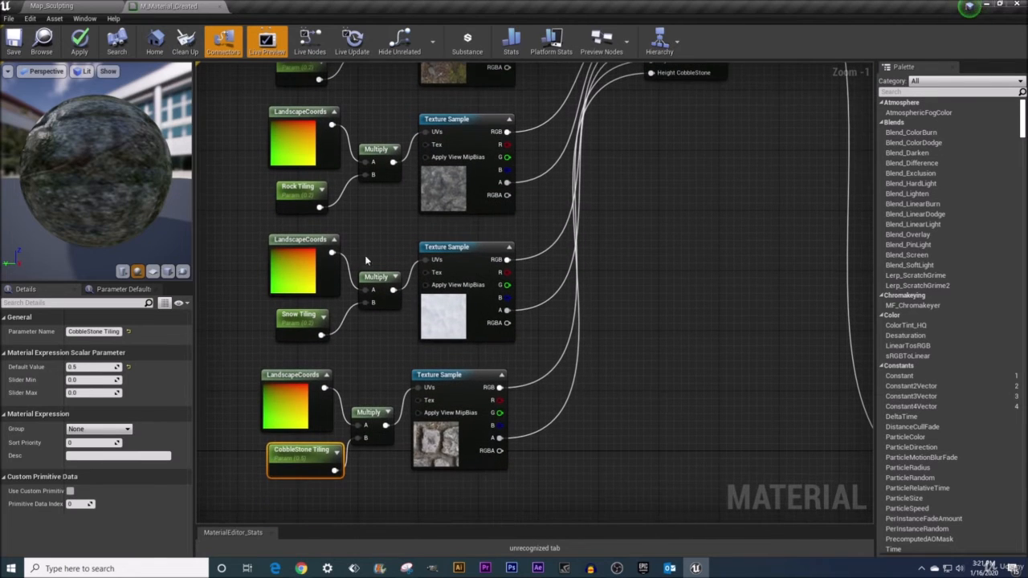
left_click(296, 321)
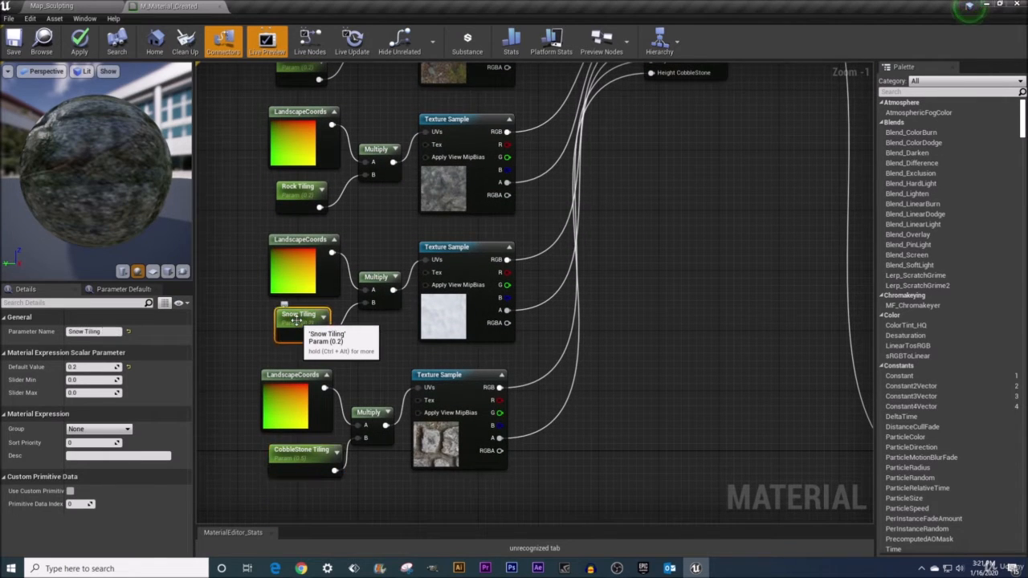
right_click_drag(375, 375, 373, 321)
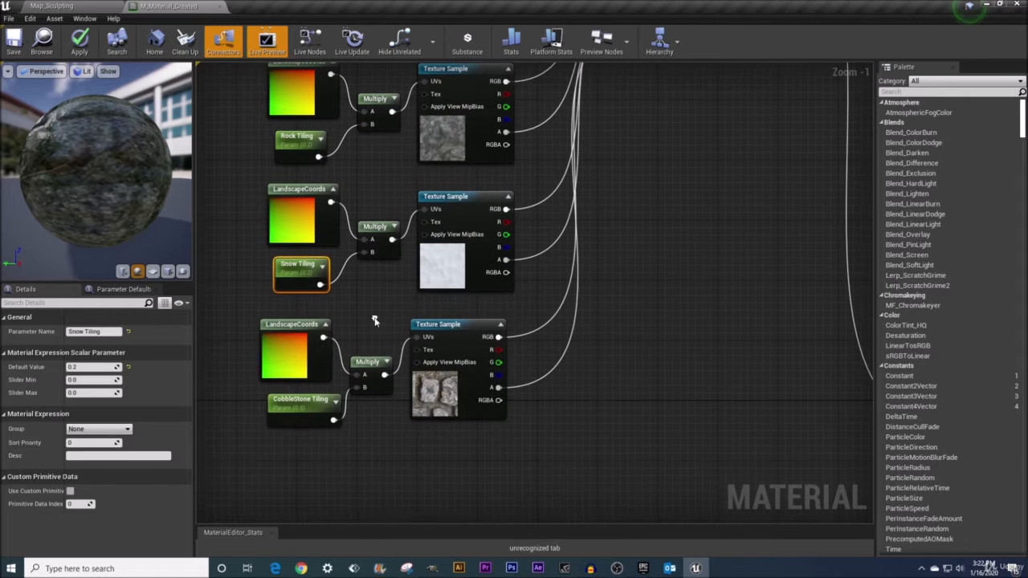
left_click(311, 397)
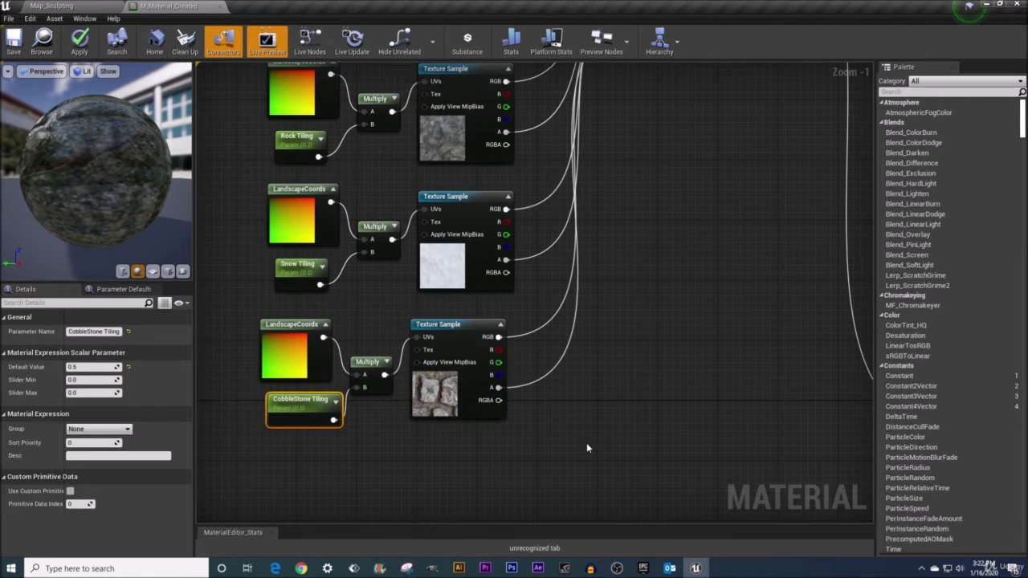
Connect the mud layer's Multiply output to the UVs of the mud normal Texture Sample and check that sample's texture.
scroll(585, 445, "down", 2)
right_click_drag(585, 445, 535, 215)
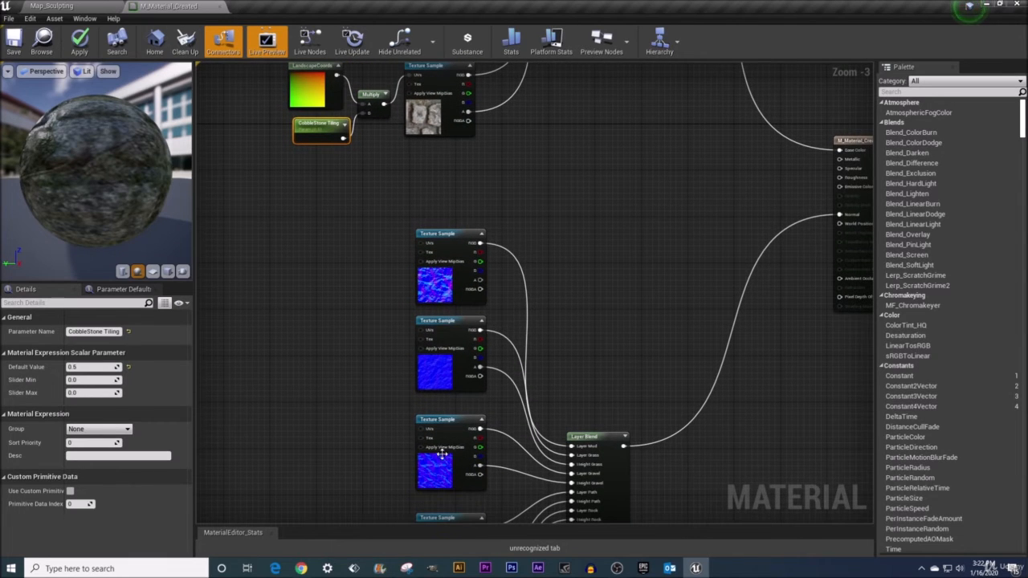
right_click_drag(366, 233, 343, 250)
scroll(370, 305, "down", 1)
scroll(379, 448, "down", 1)
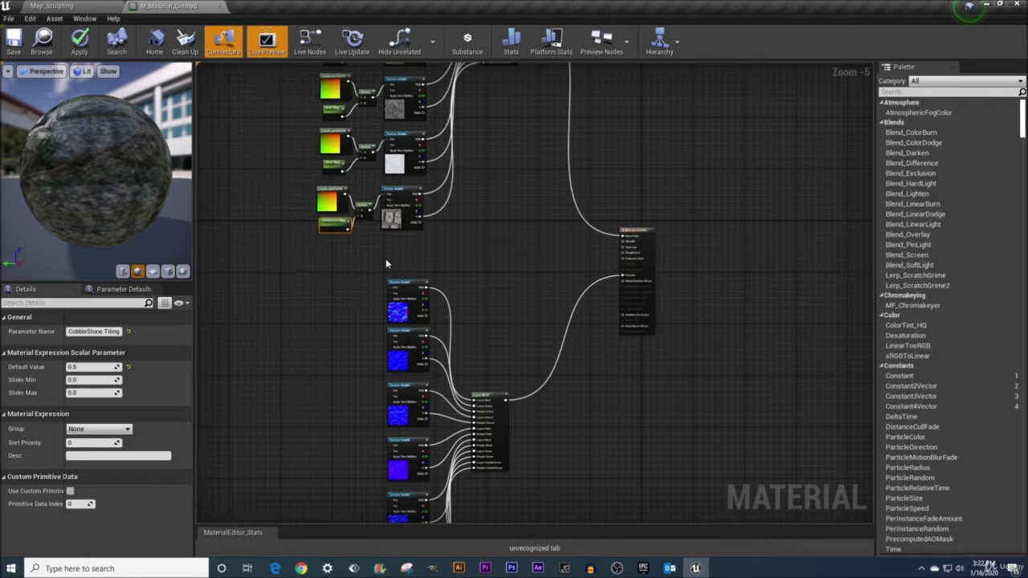
right_click_drag(387, 260, 370, 568)
scroll(318, 195, "up", 5)
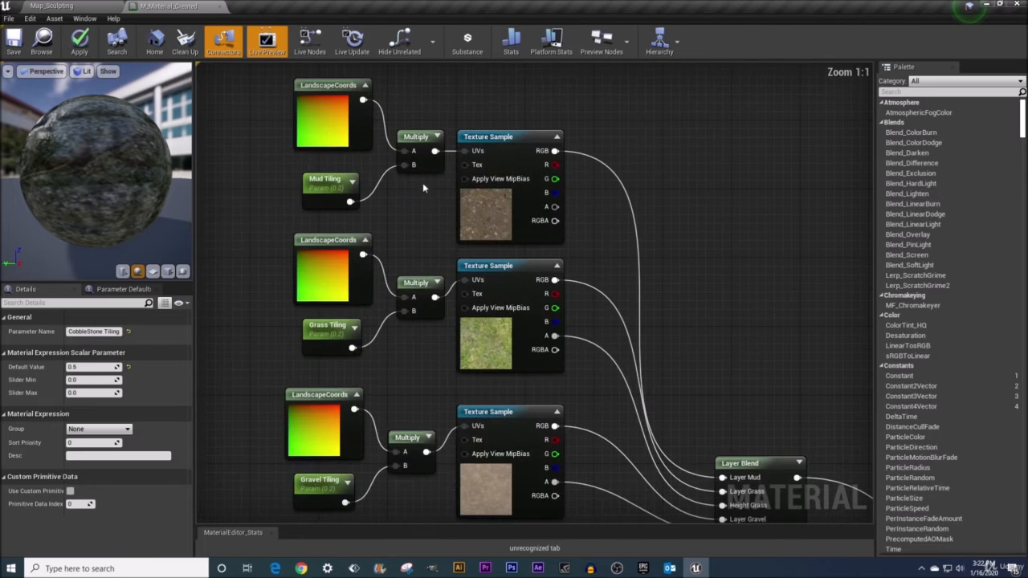
right_click_drag(423, 154, 420, 190)
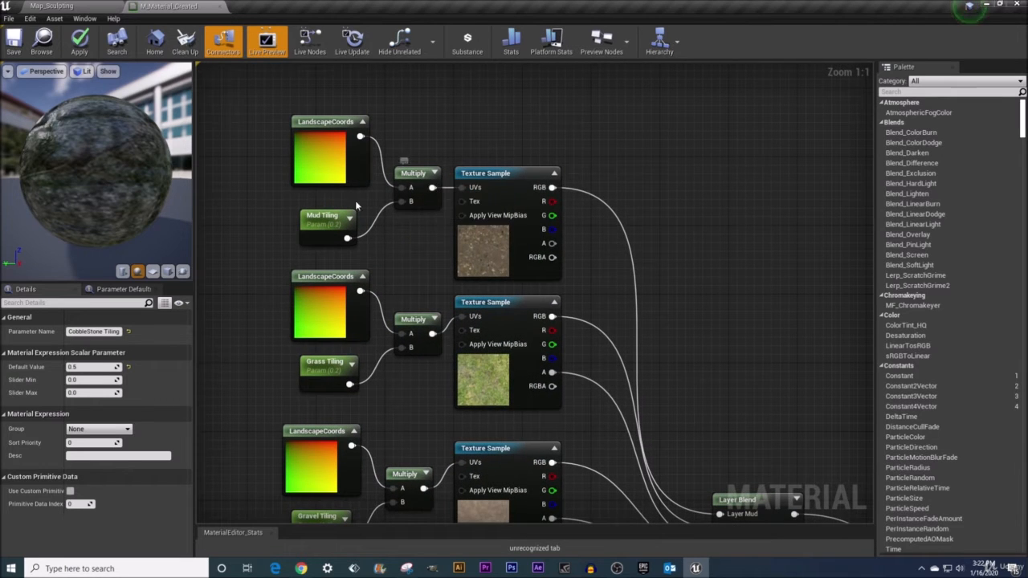
left_click_drag(431, 187, 480, 326)
left_click(482, 318)
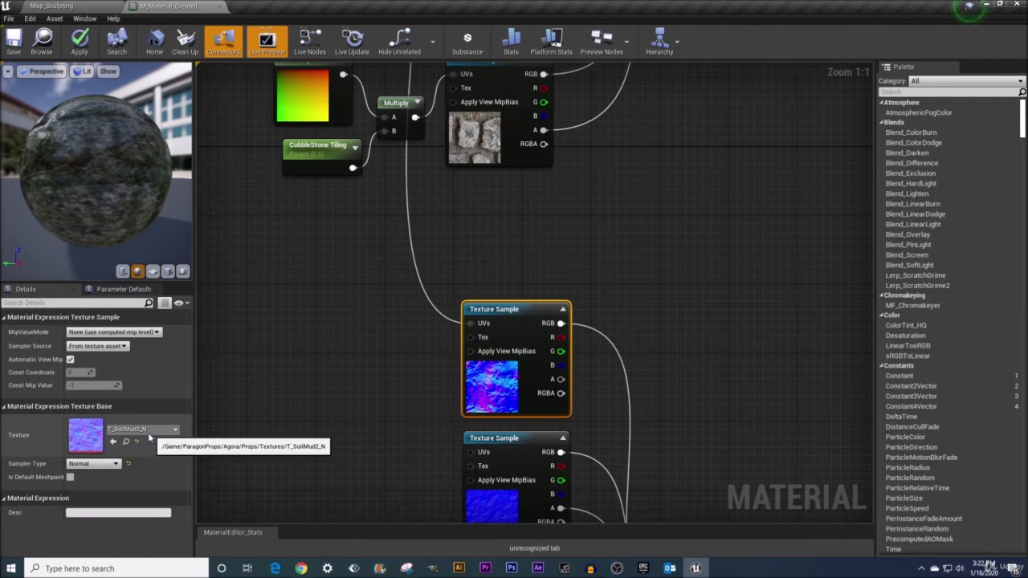
Connect the grass layer's Multiply output to the UVs of the grass normal Texture Sample and check that sample's texture.
scroll(317, 392, "down", 4)
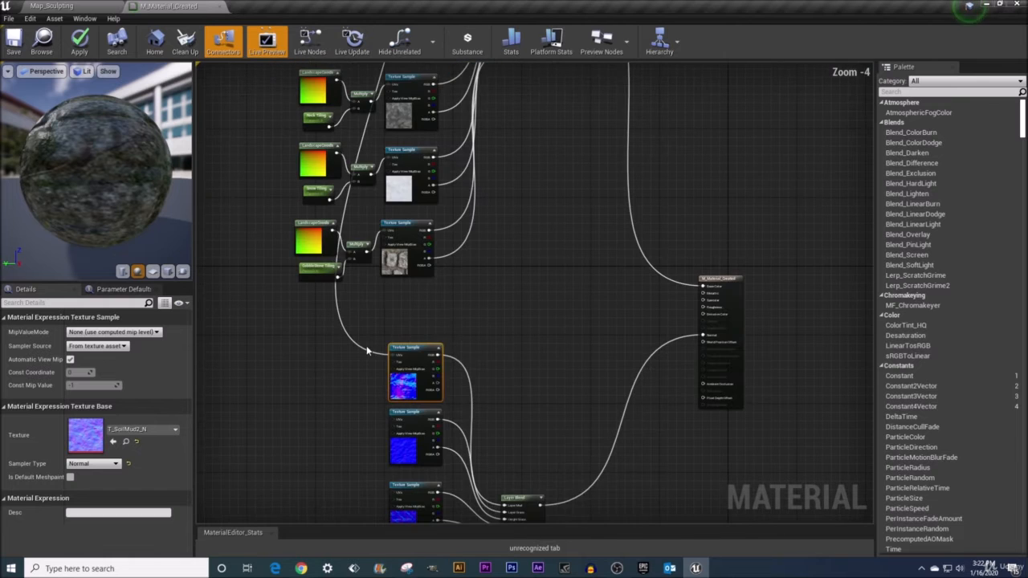
right_click_drag(385, 287, 391, 570)
right_click_drag(489, 141, 490, 175)
scroll(382, 199, "up", 4)
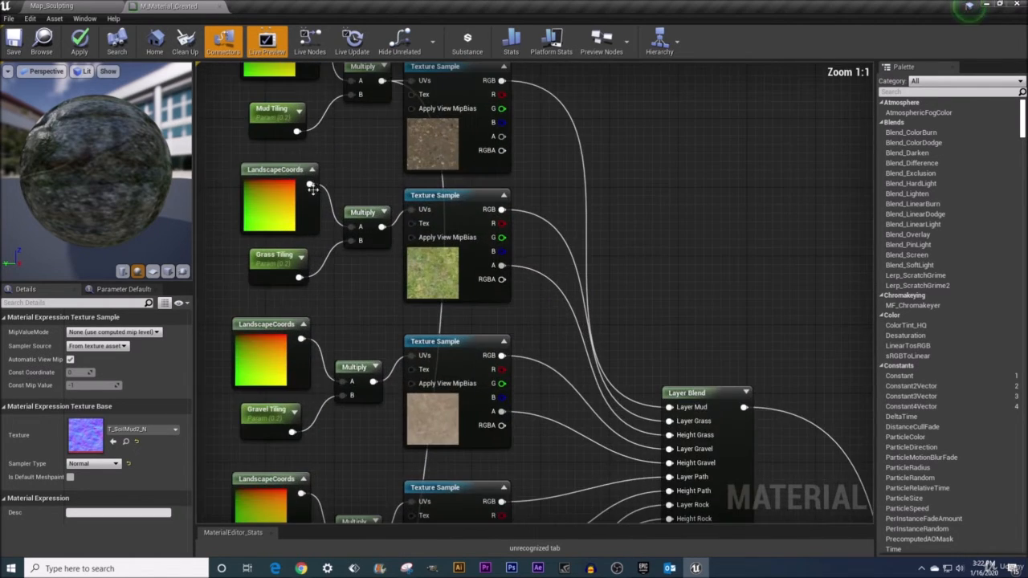
left_click(291, 187)
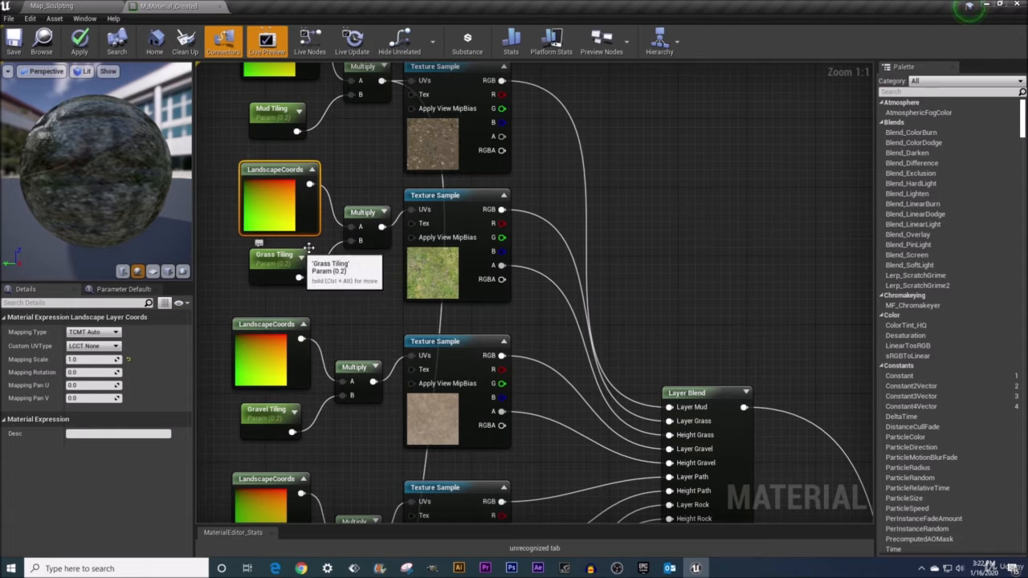
left_click_drag(379, 227, 422, 244)
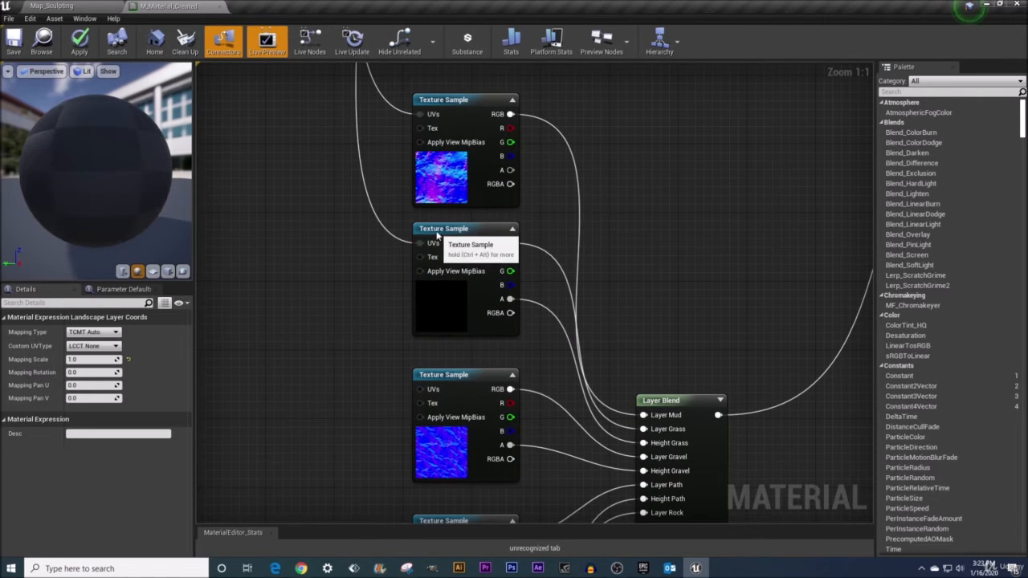
left_click(444, 232)
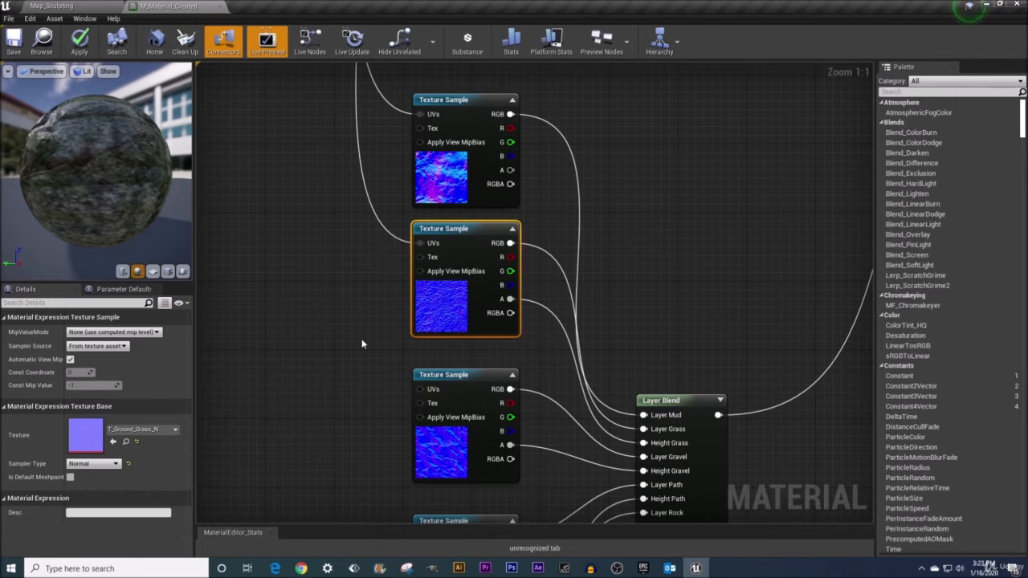
Examine the connections from each layer's Multiply node to its colour and normal Texture Samples, and inspect the rock normal sample's texture.
scroll(362, 341, "down", 9)
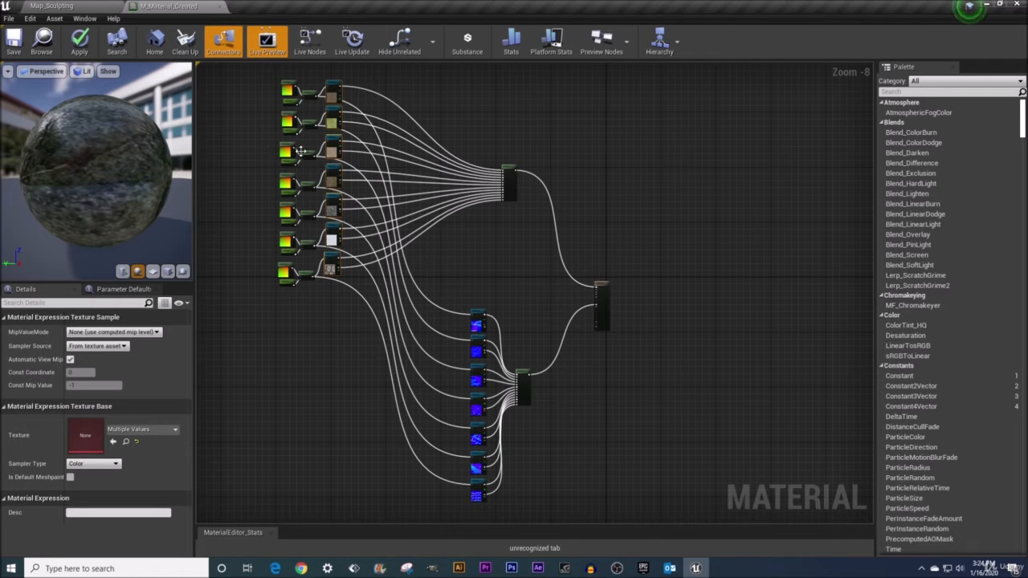
scroll(301, 151, "up", 5)
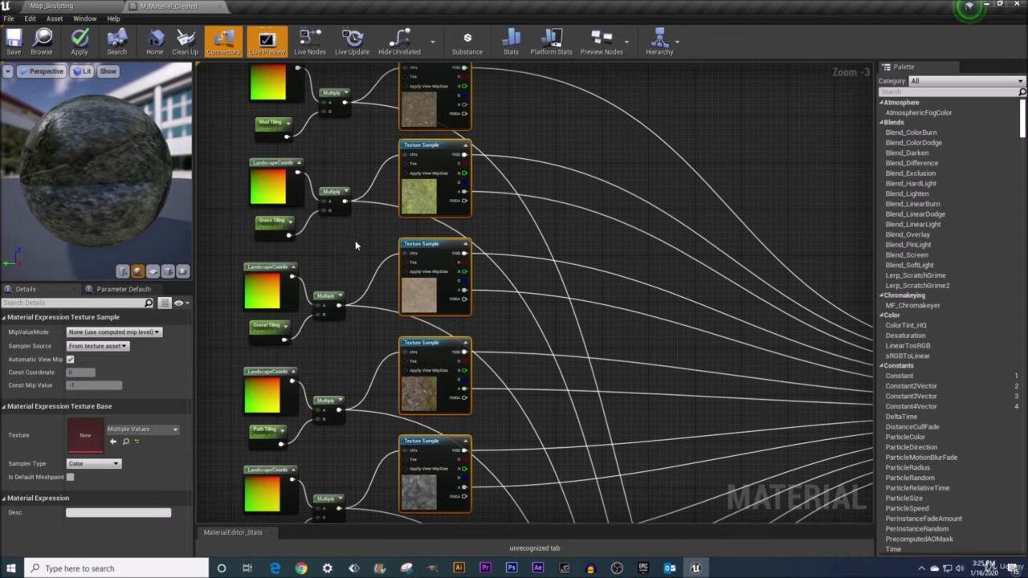
right_click_drag(354, 357, 338, 207)
right_click_drag(327, 315, 324, 199)
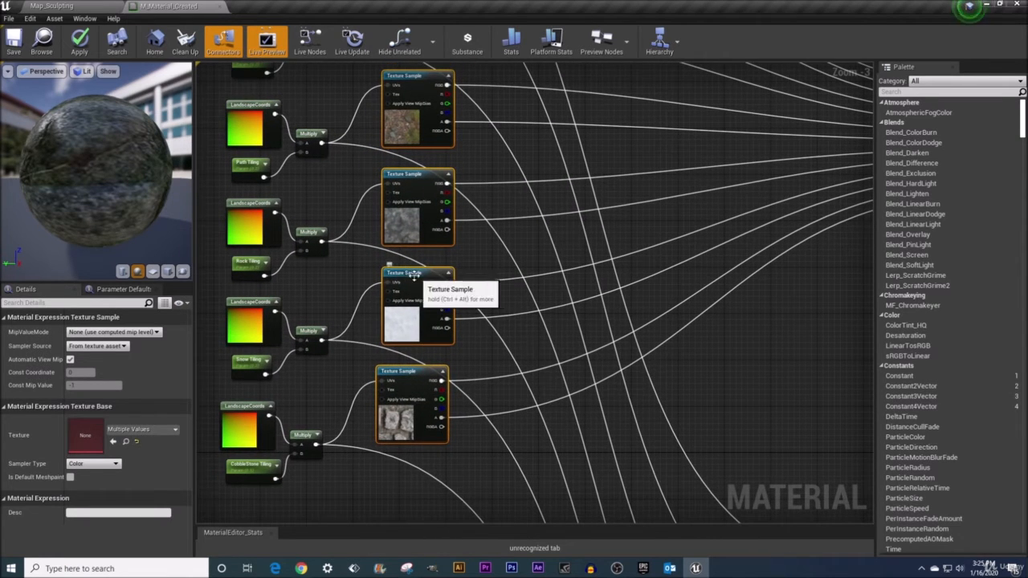
right_click_drag(587, 470, 531, 327)
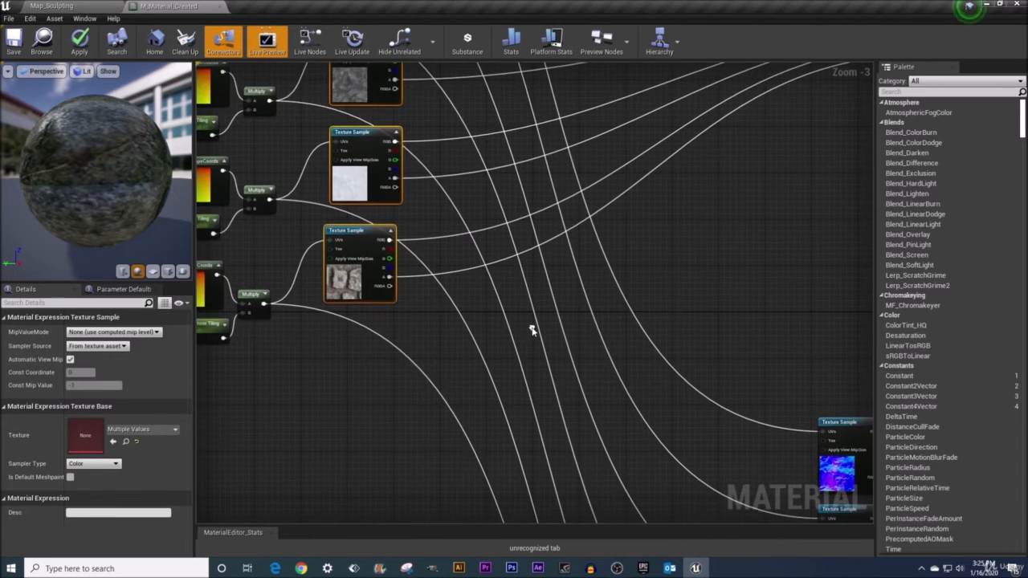
scroll(531, 327, "down", 3)
right_click_drag(581, 410, 493, 272)
scroll(493, 274, "up", 4)
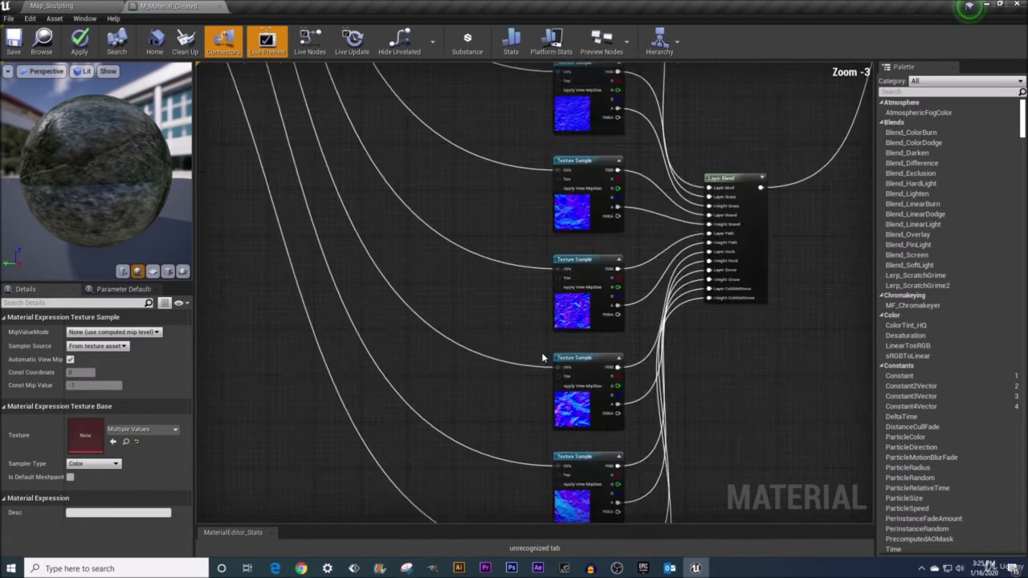
right_click_drag(603, 379, 533, 329)
left_click(509, 315)
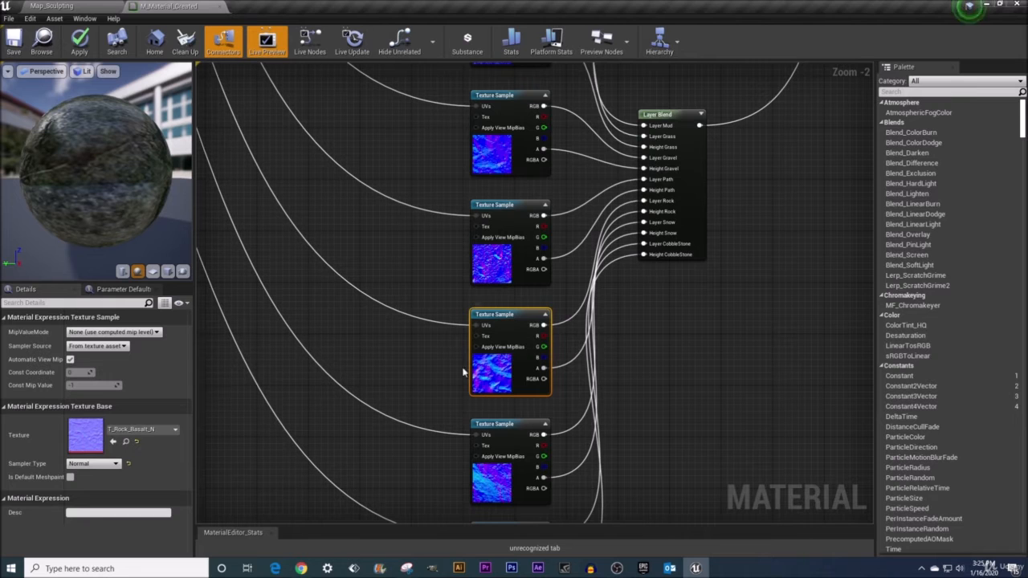
scroll(423, 361, "down", 5)
right_click_drag(447, 133, 393, 249)
right_click_drag(405, 294, 412, 247)
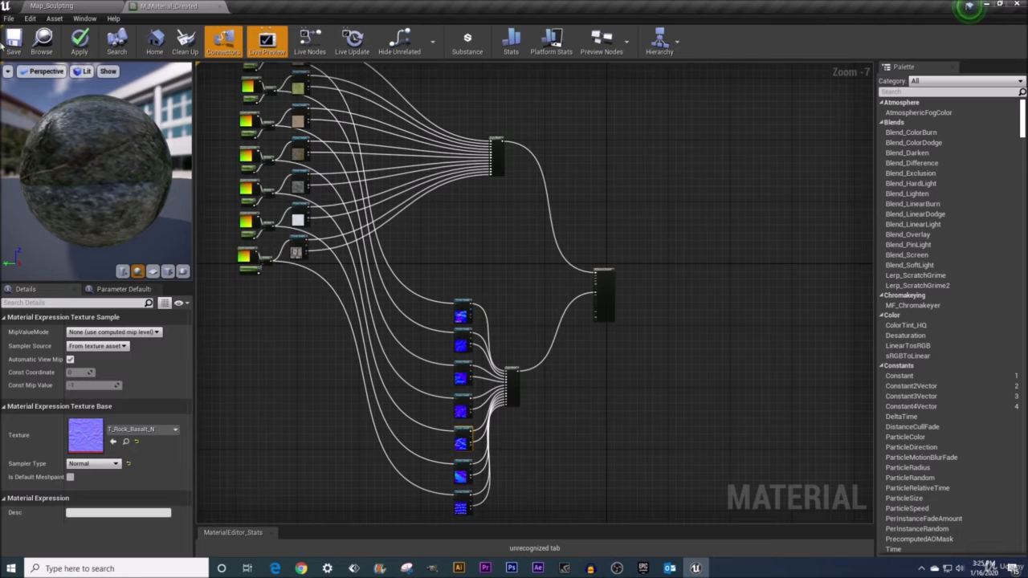
Save the landscape material and switch to the Map_Sculpting level.
left_click(13, 50)
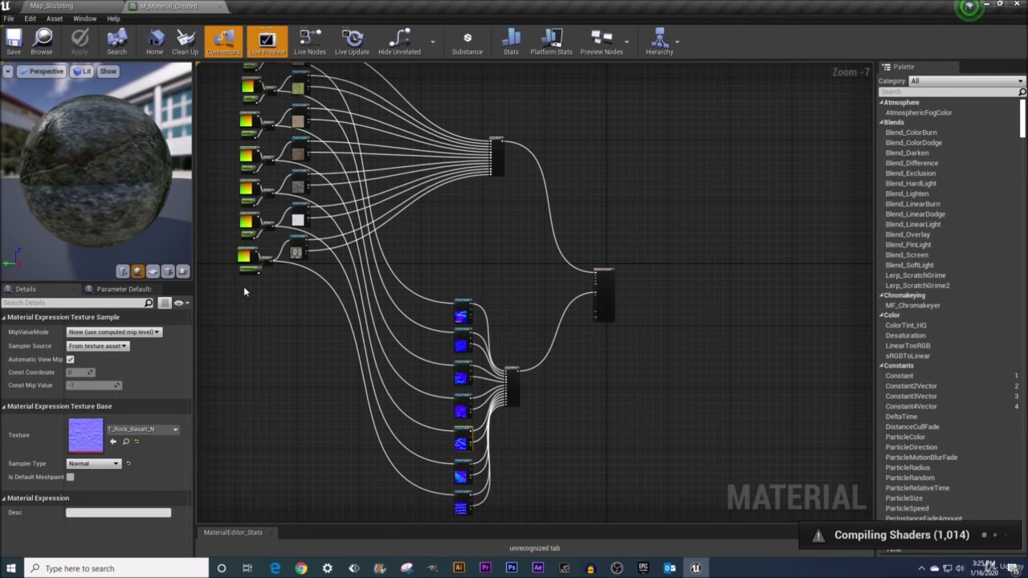
scroll(245, 292, "up", 5)
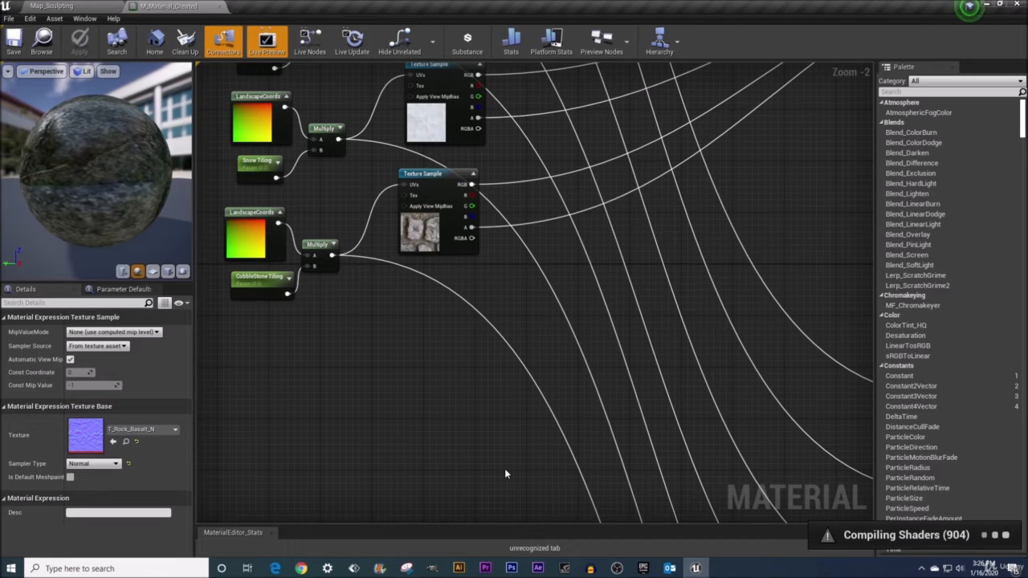
left_click(117, 7)
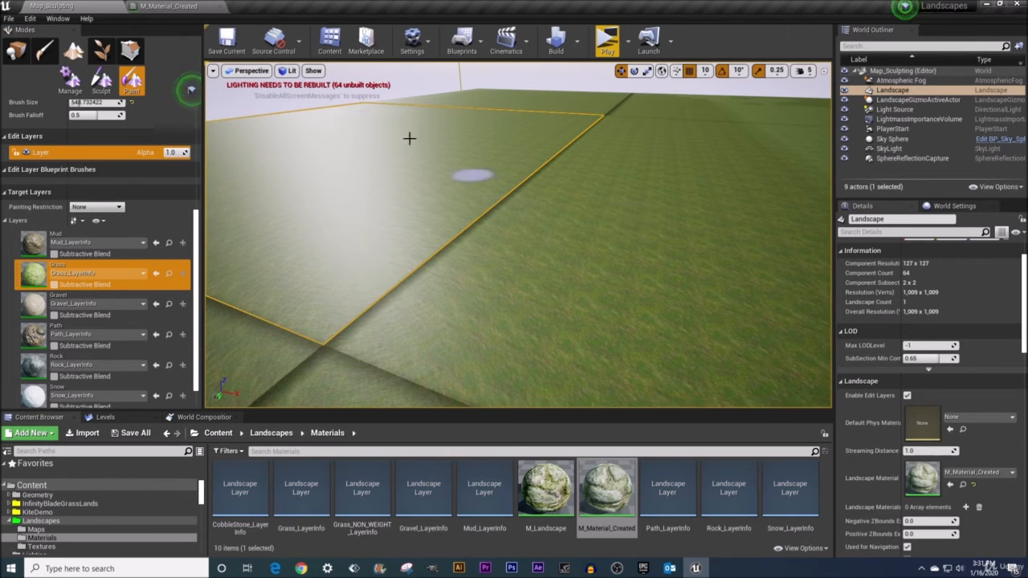
Return to the M_Material_Created graph and set the Grass Tiling parameter's default value to 2.
left_click(171, 8)
right_click_drag(719, 226, 539, 340)
right_click_drag(727, 208, 700, 448)
right_click_drag(392, 101, 708, 241)
right_click_drag(381, 156, 436, 191)
left_click(283, 309)
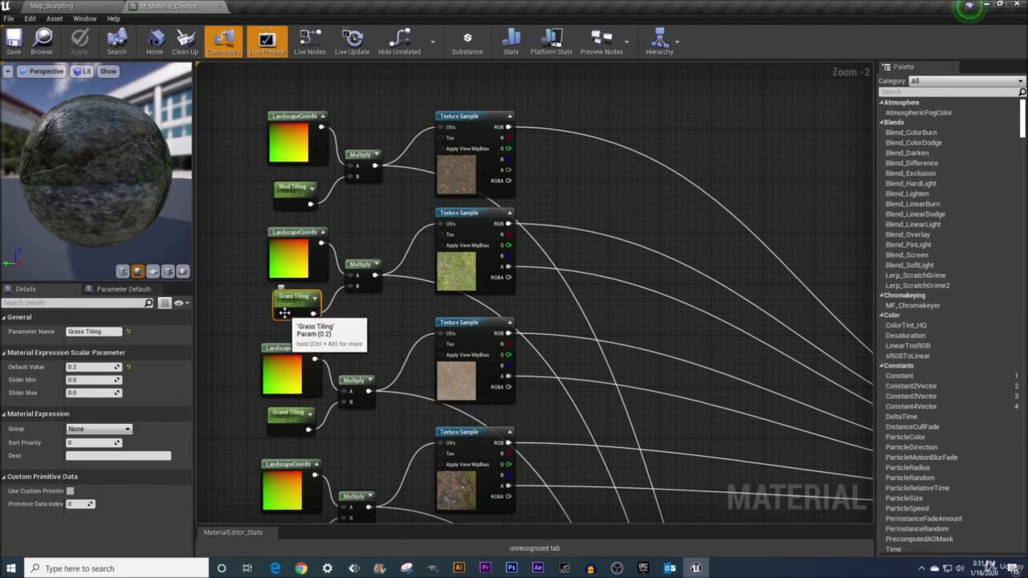
left_click(83, 367)
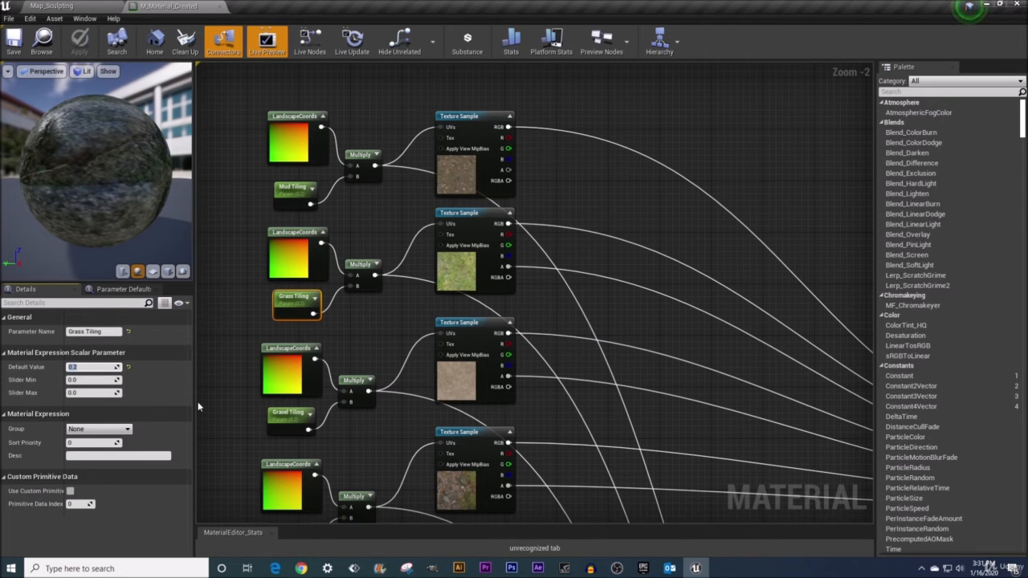
type("2")
key("Return")
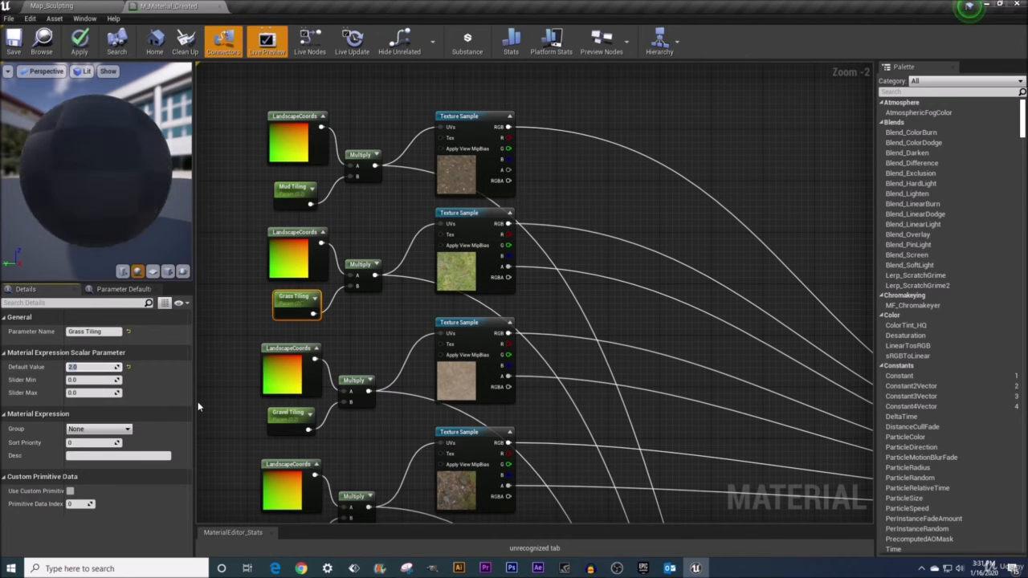
Place a Constant of 0 beside the M_Material_Created result node and connect it to both the Metallic and Specular inputs.
right_click_drag(684, 346, 429, 202)
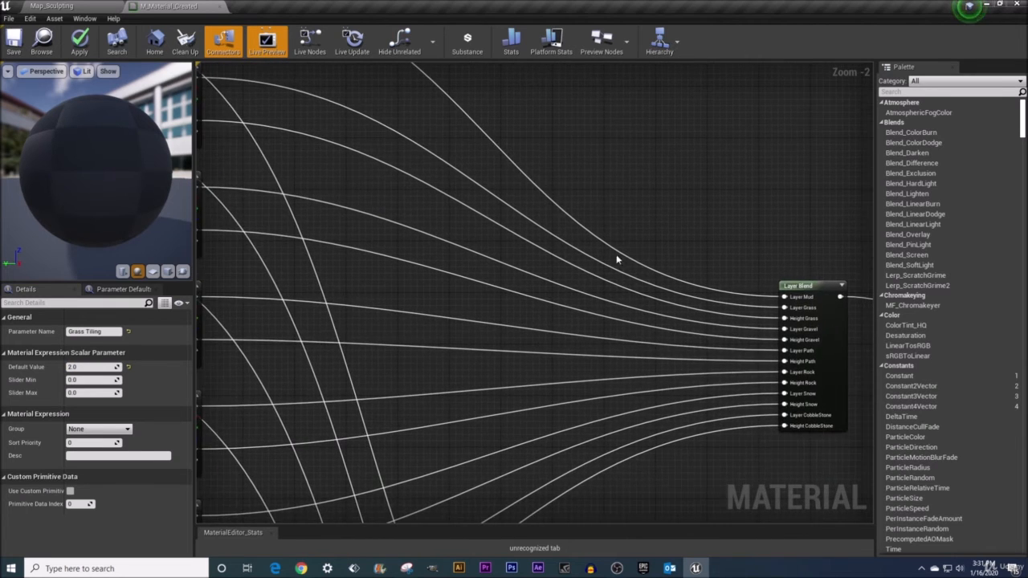
right_click_drag(615, 260, 467, 243)
right_click_drag(738, 431, 641, 229)
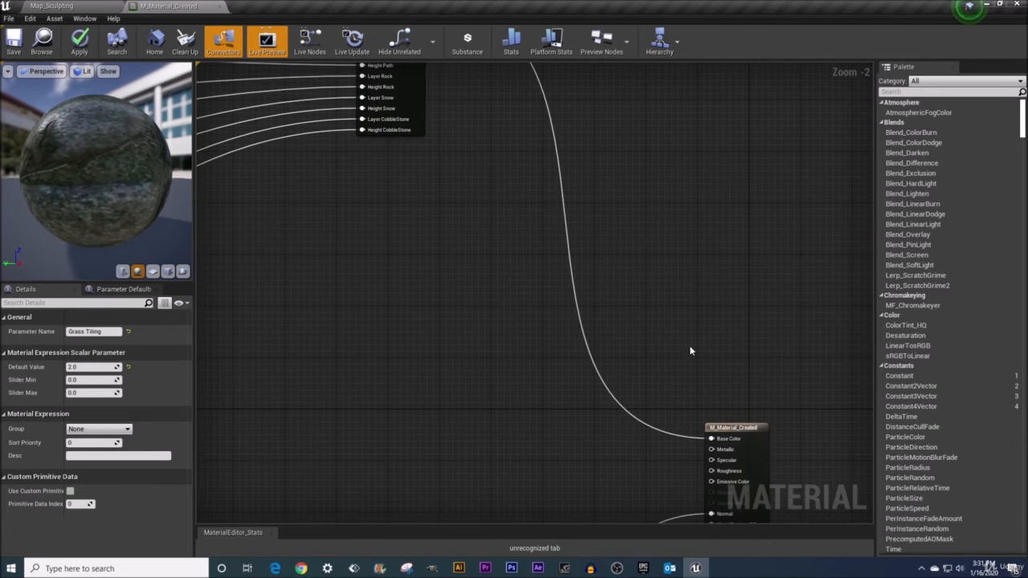
right_click_drag(689, 351, 568, 161)
right_click_drag(539, 253, 483, 212)
scroll(496, 201, "up", 6)
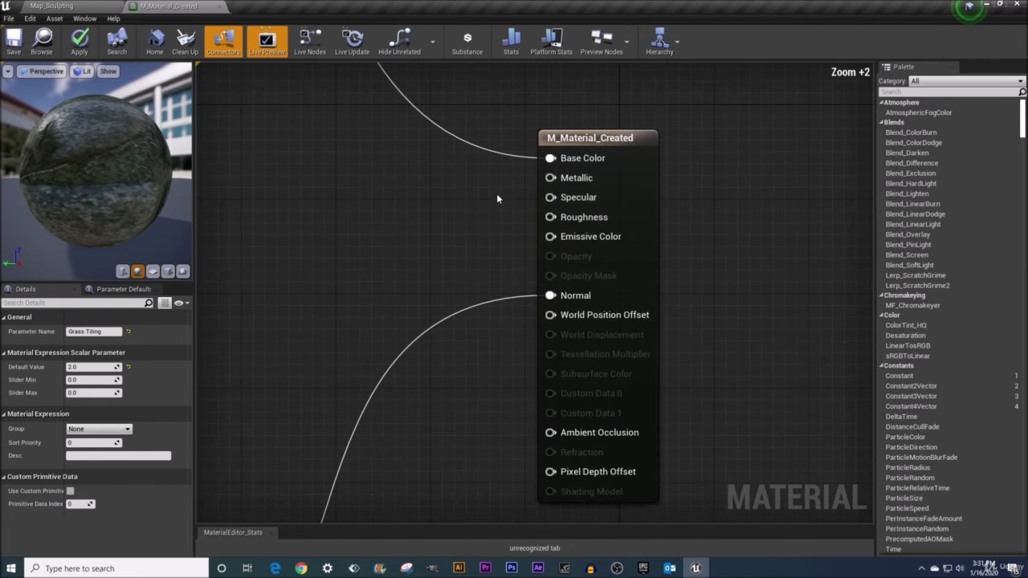
left_click(424, 142)
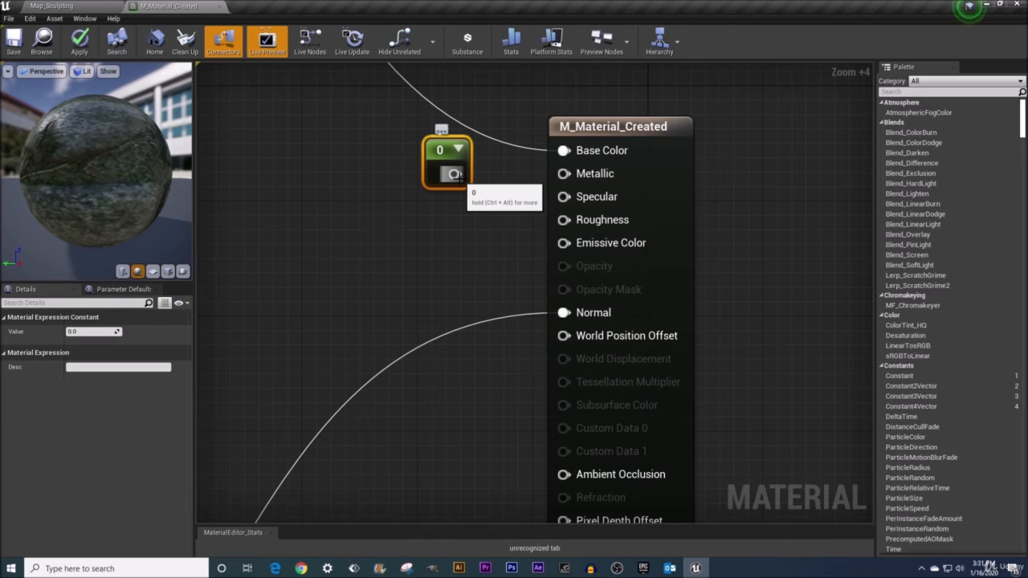
left_click_drag(454, 174, 564, 173)
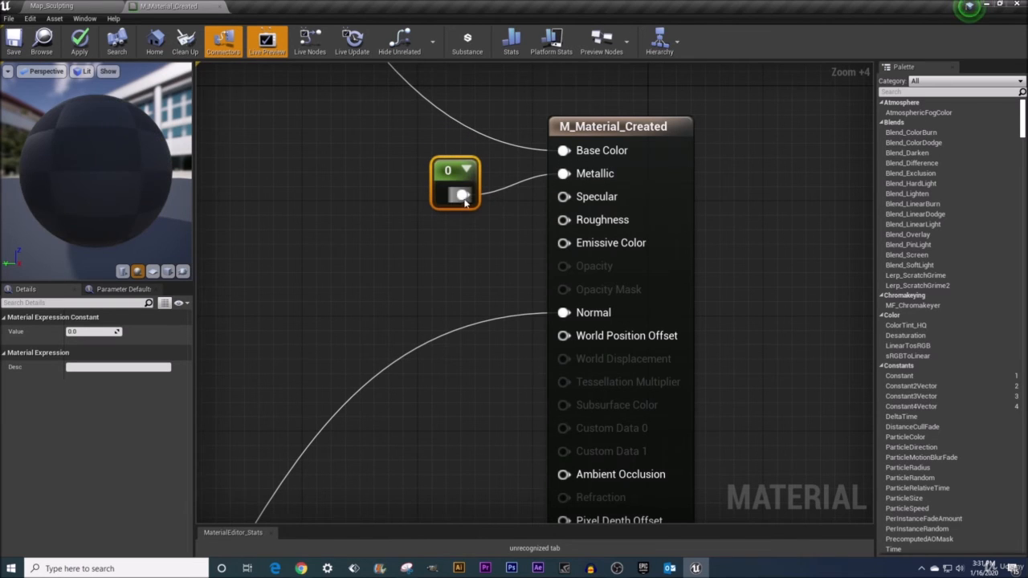
left_click_drag(464, 201, 563, 197)
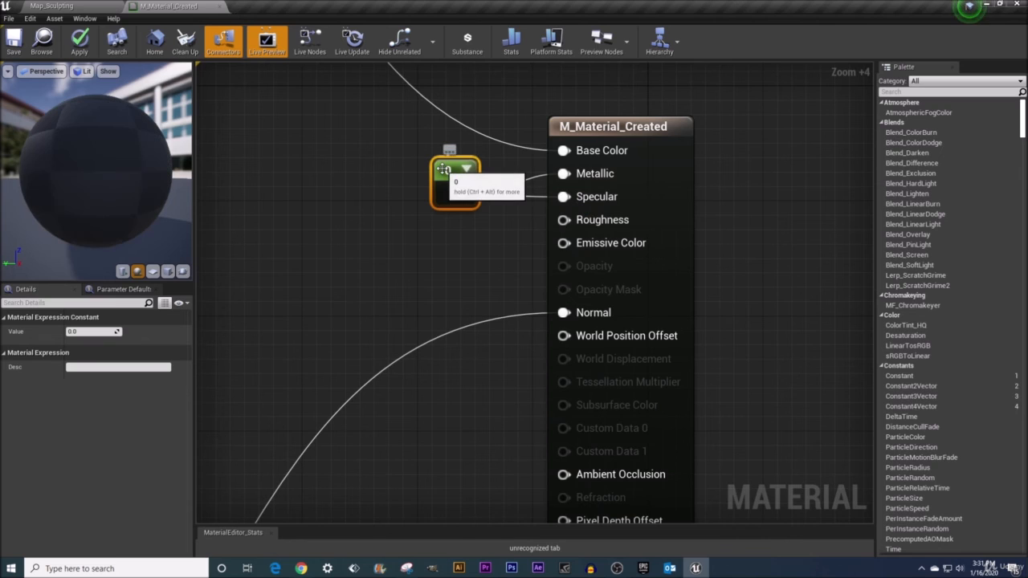
left_click_drag(442, 169, 442, 155)
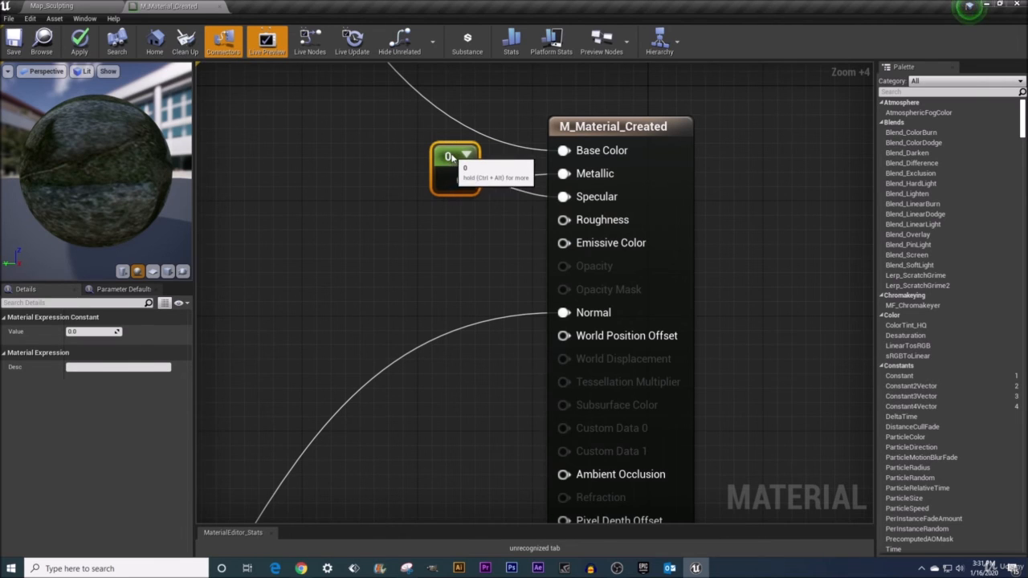
left_click_drag(445, 157, 459, 157)
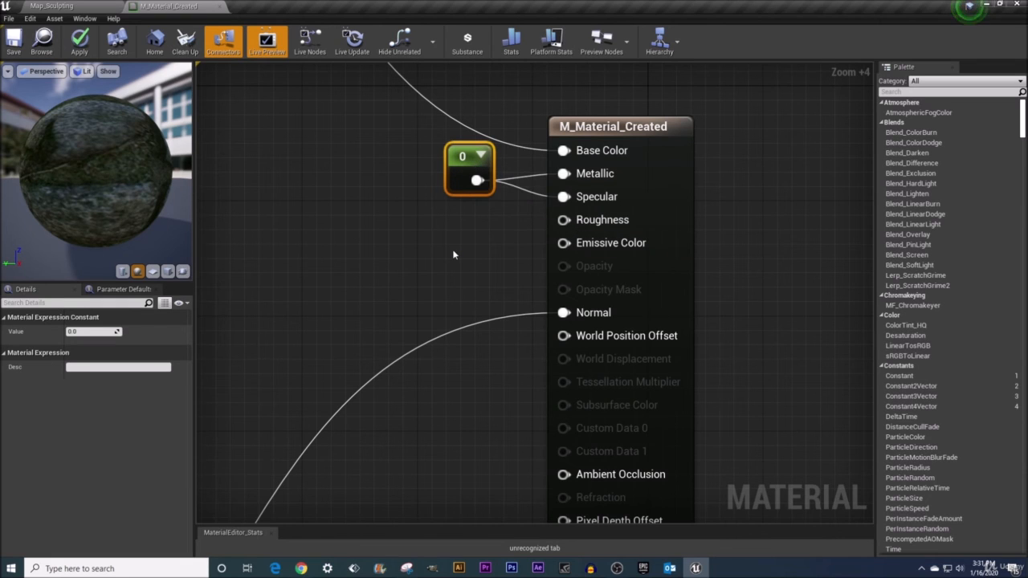
Add a second Constant below the first, set it to 1, connect it to Roughness, and save the material.
key("1")
left_click(454, 225)
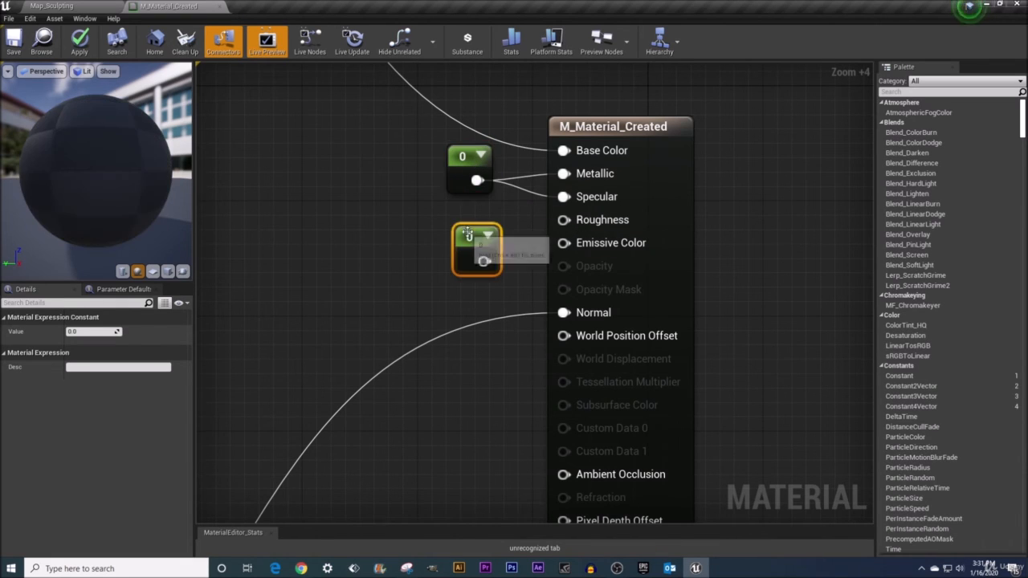
left_click_drag(476, 237, 467, 229)
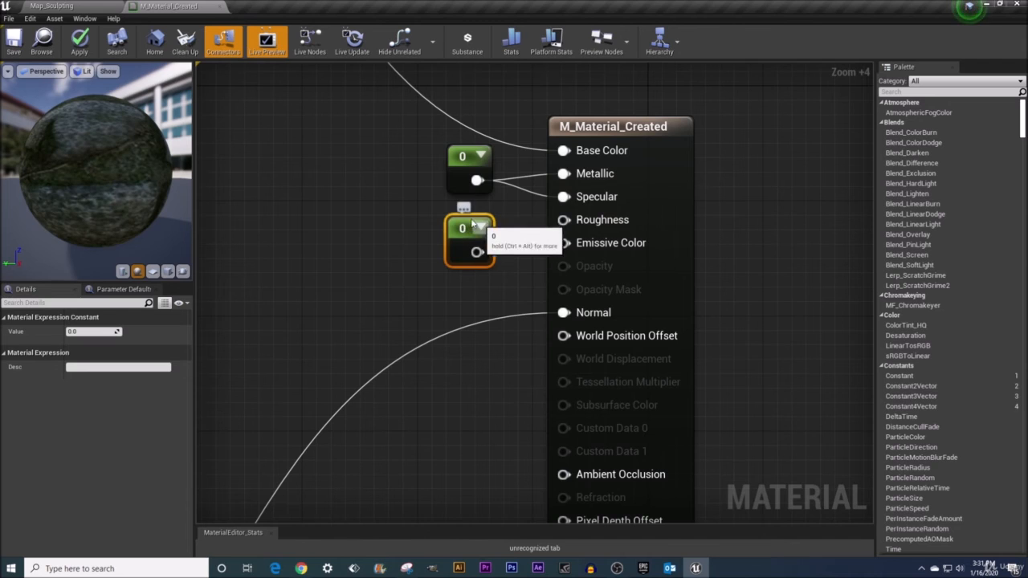
left_click(88, 331)
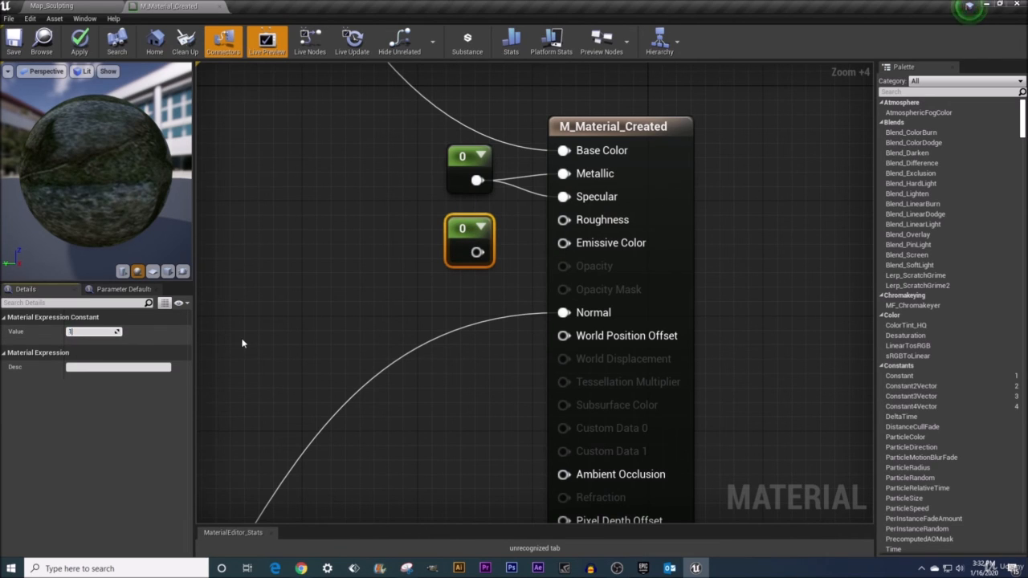
key("Return")
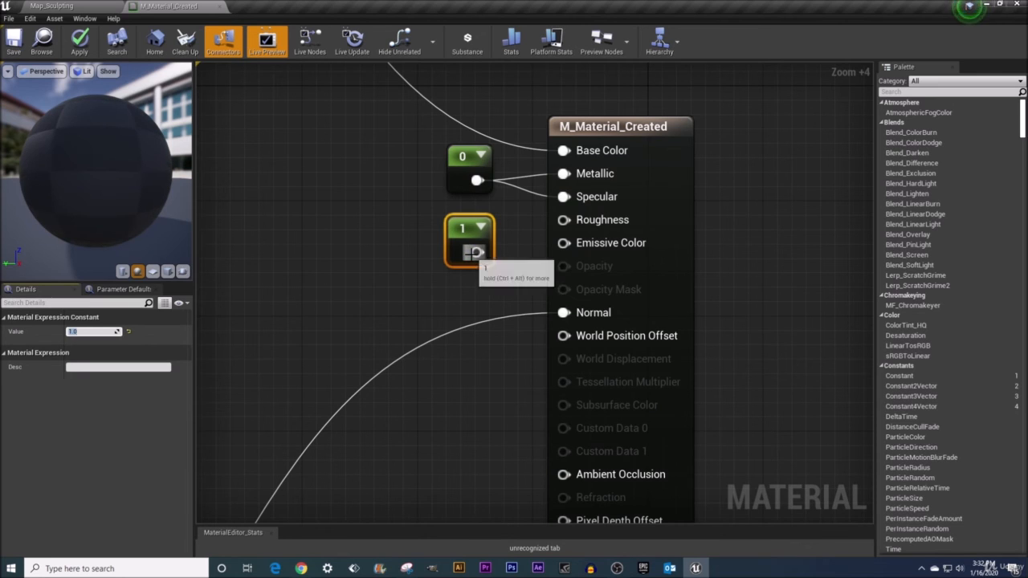
left_click_drag(477, 252, 565, 224)
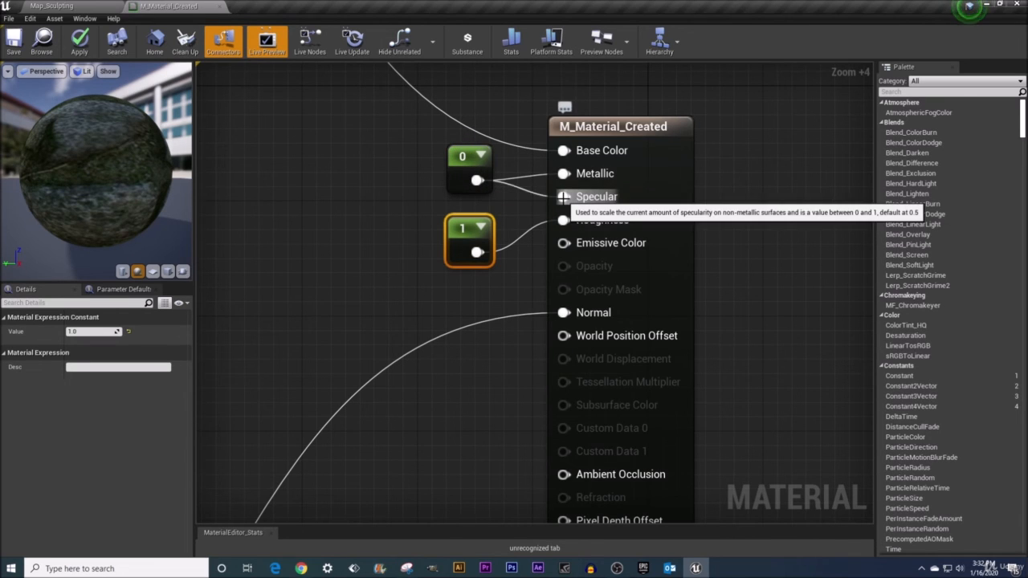
left_click(13, 55)
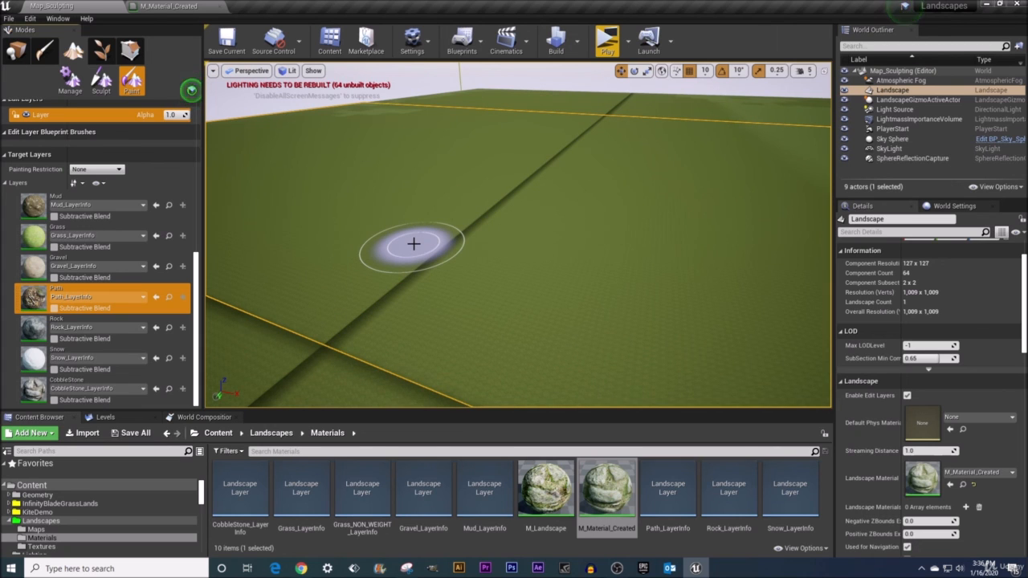
Check the two constants feeding Metallic, Specular and Roughness in the M_Material_Created graph, and return to the Map_Sculpting level.
left_click(164, 7)
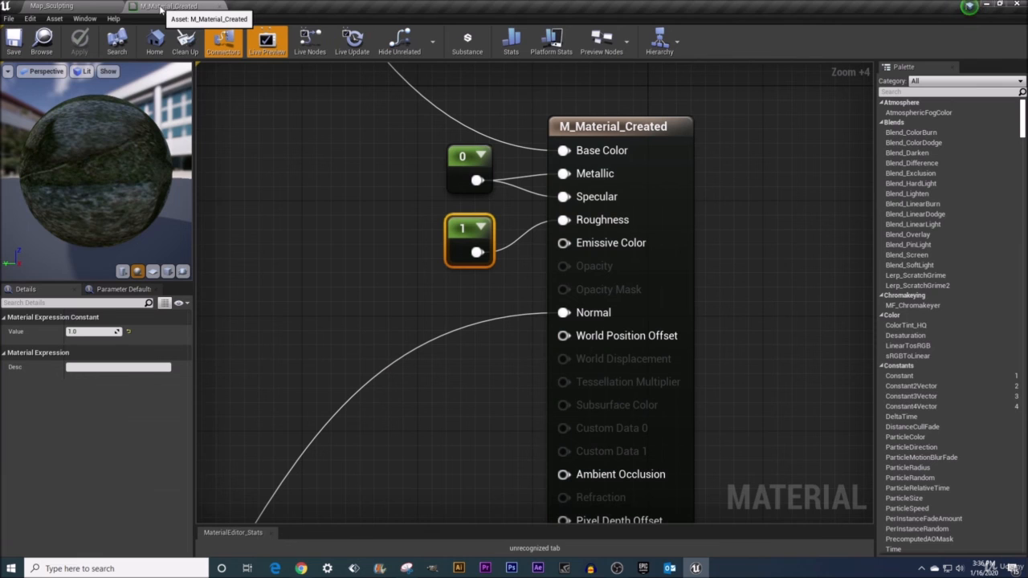
left_click(461, 159)
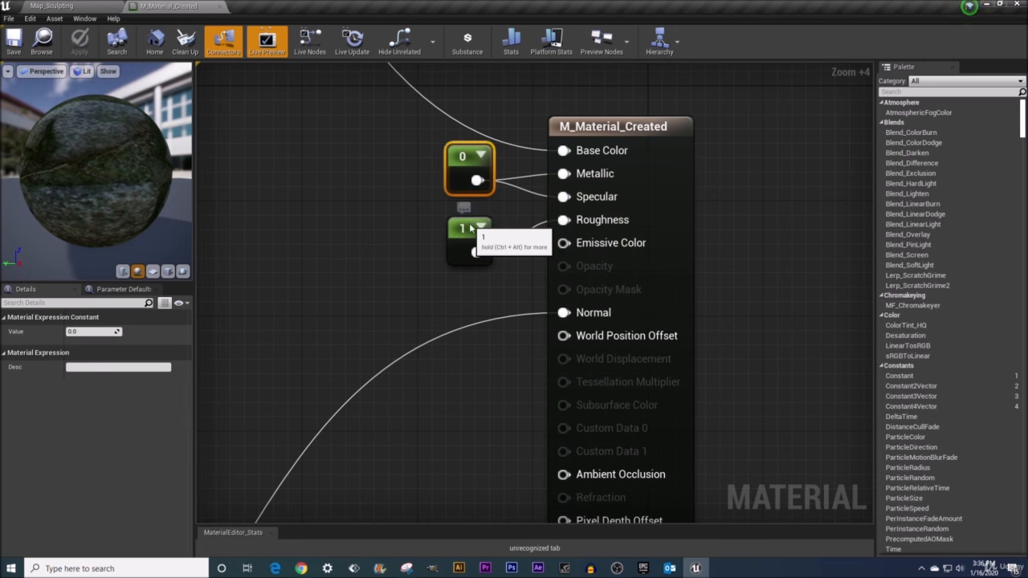
left_click(468, 228)
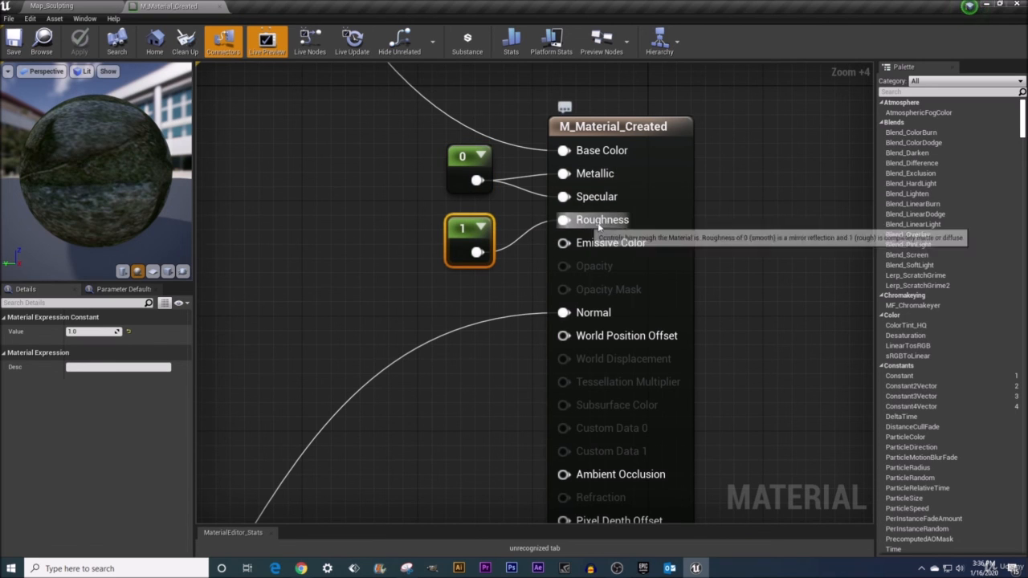
left_click(109, 6)
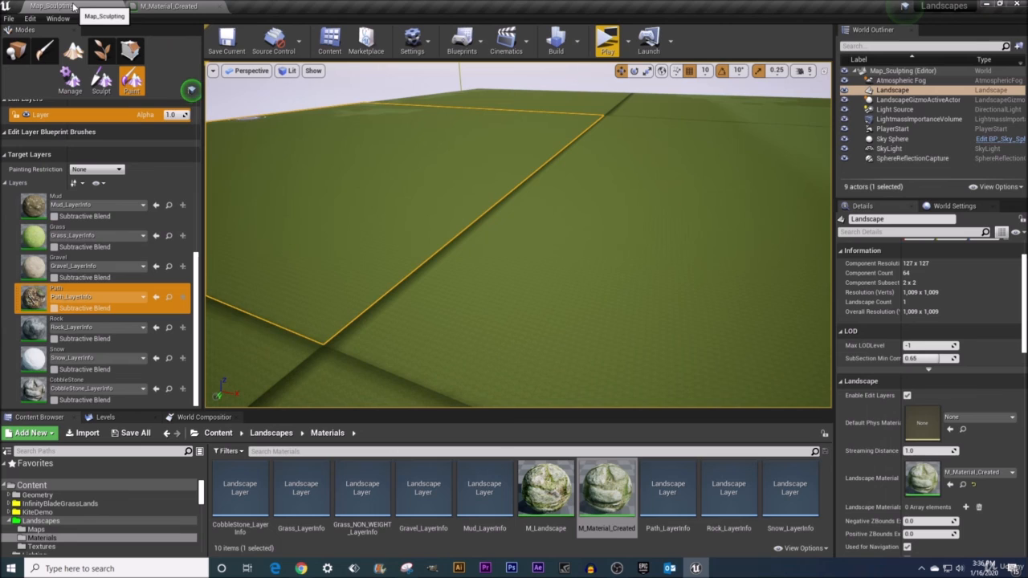